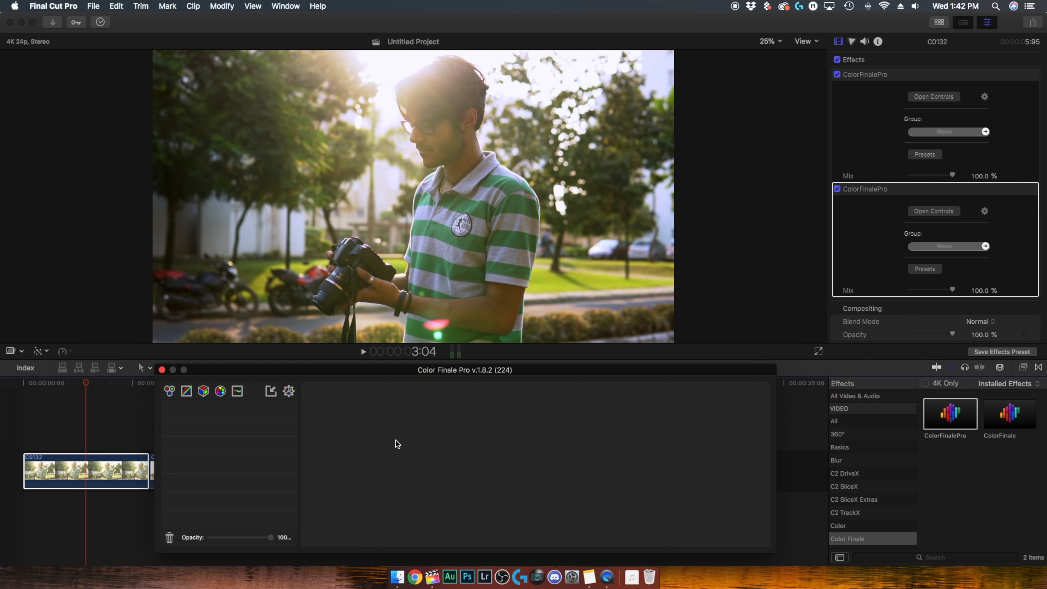
# Step: Add a 6 Vectors layer and set the green vector's hue to -0.486, saturation to 0.676 and luminosity to -0.243
pyautogui.click(220, 391)
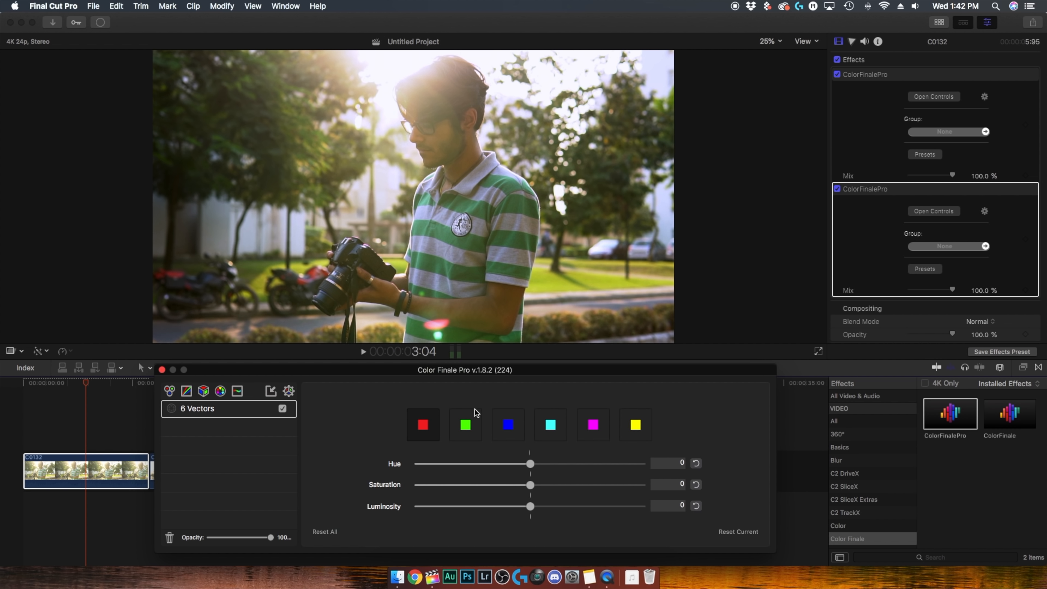
pyautogui.click(474, 423)
pyautogui.moveTo(531, 466); pyautogui.dragTo(460, 468)
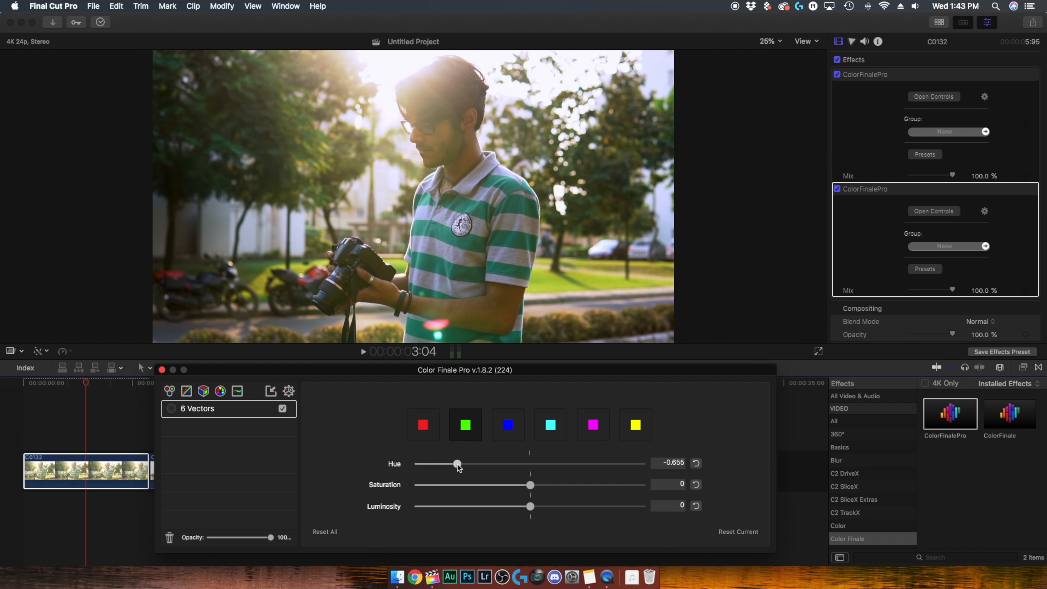
pyautogui.moveTo(530, 487); pyautogui.dragTo(593, 486)
pyautogui.moveTo(530, 507); pyautogui.dragTo(503, 506)
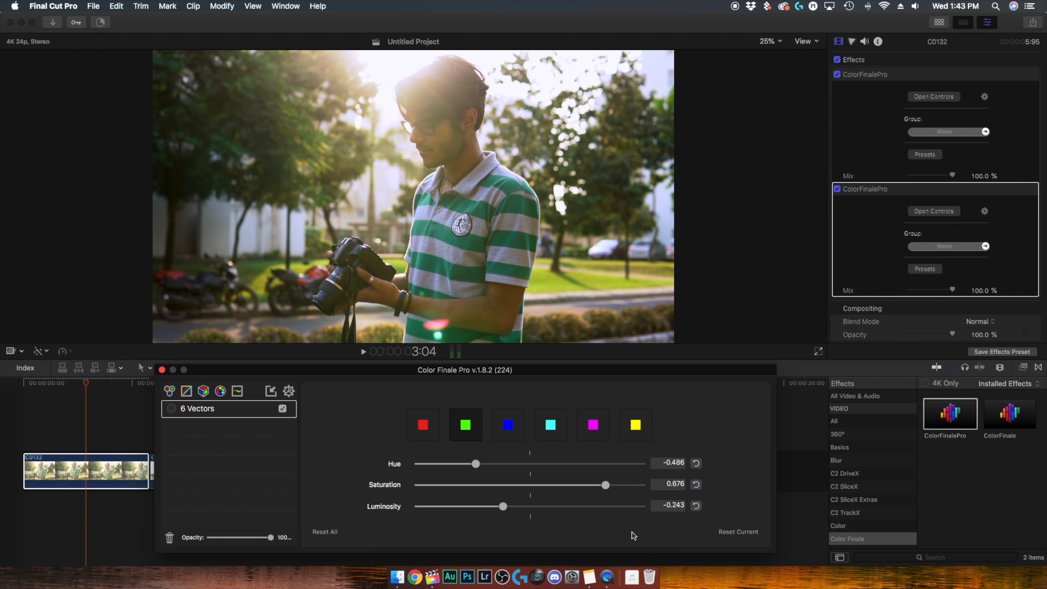
# Step: Raise the hue slightly and the saturation moderately for the yellow vector
pyautogui.click(634, 433)
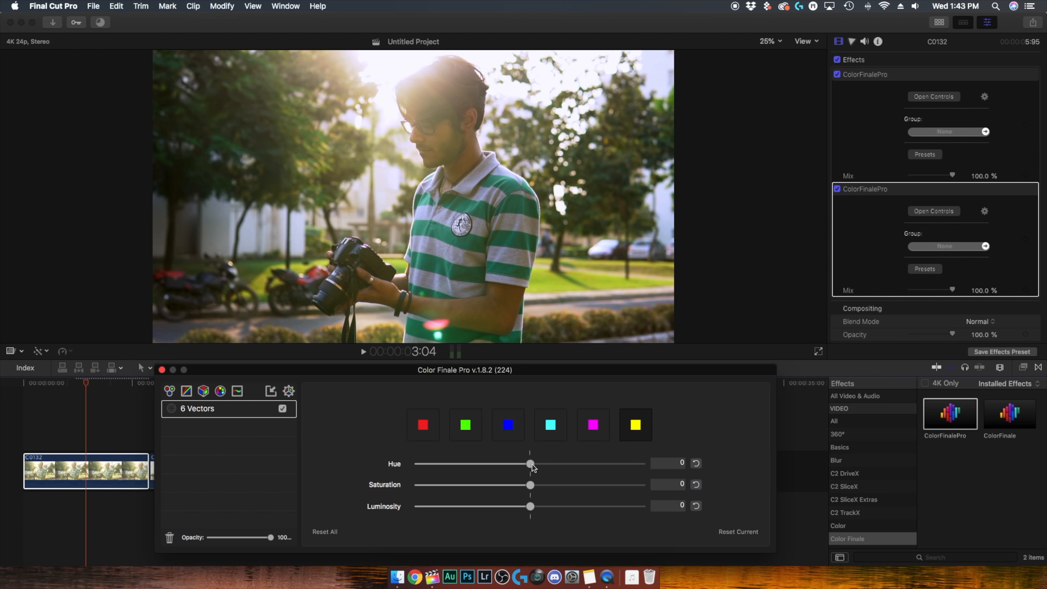
pyautogui.moveTo(533, 464); pyautogui.dragTo(554, 466)
pyautogui.moveTo(532, 487); pyautogui.dragTo(572, 488)
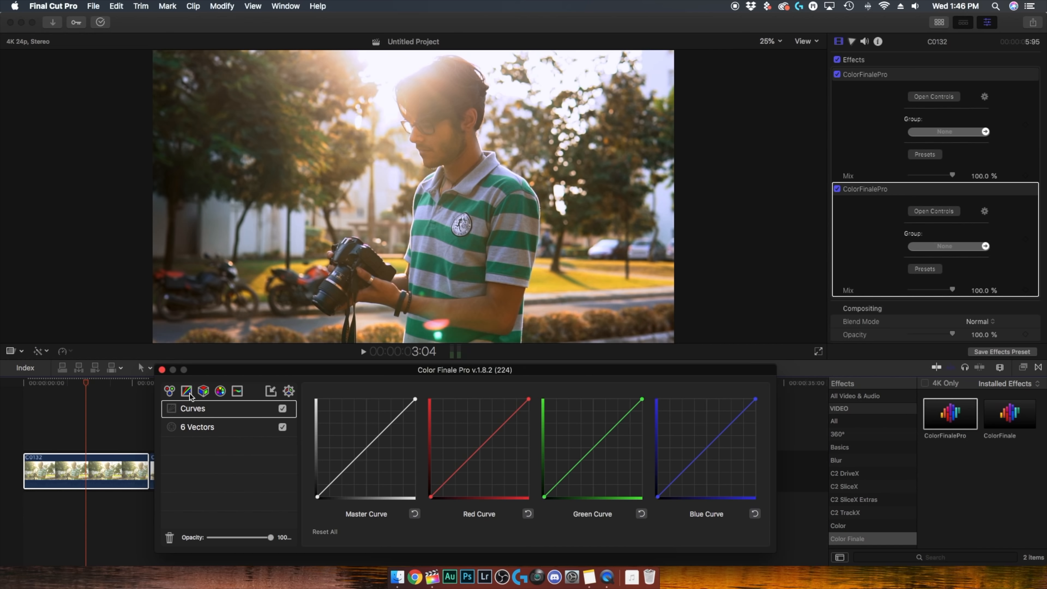
# Step: Shape the Master Curve into a gentle S with a lifted black point, and slightly reduce saturation in a new Color Wheels layer
pyautogui.moveTo(340, 474); pyautogui.dragTo(341, 476)
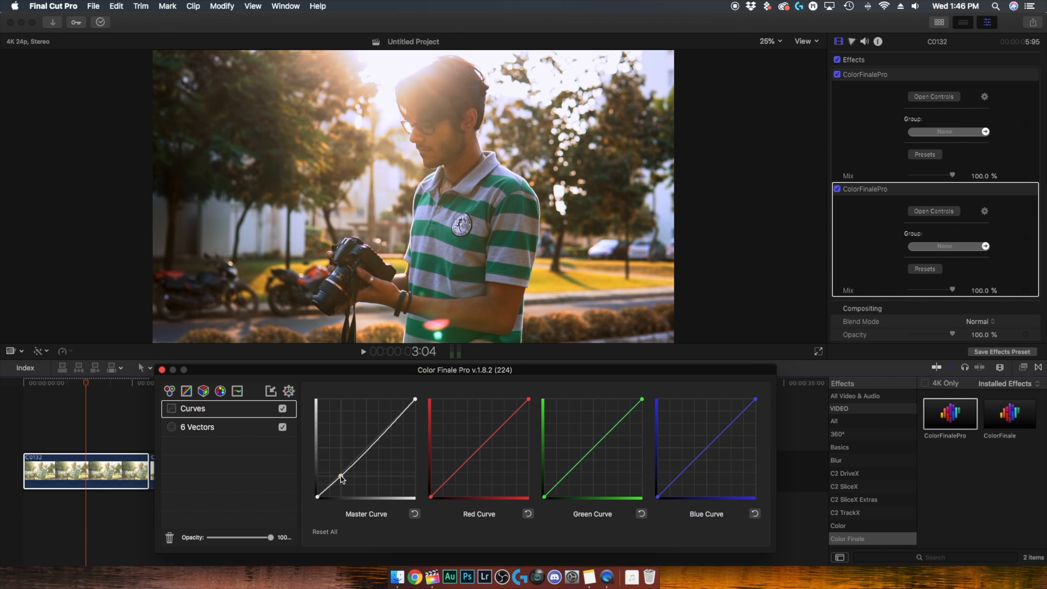
pyautogui.moveTo(386, 429); pyautogui.dragTo(385, 425)
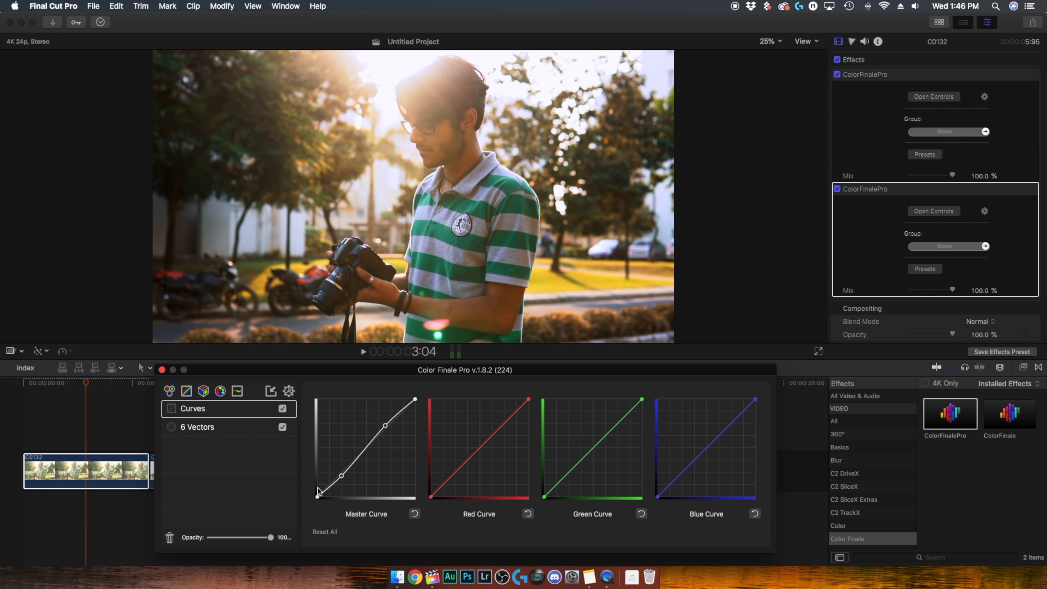
pyautogui.moveTo(317, 496); pyautogui.dragTo(317, 489)
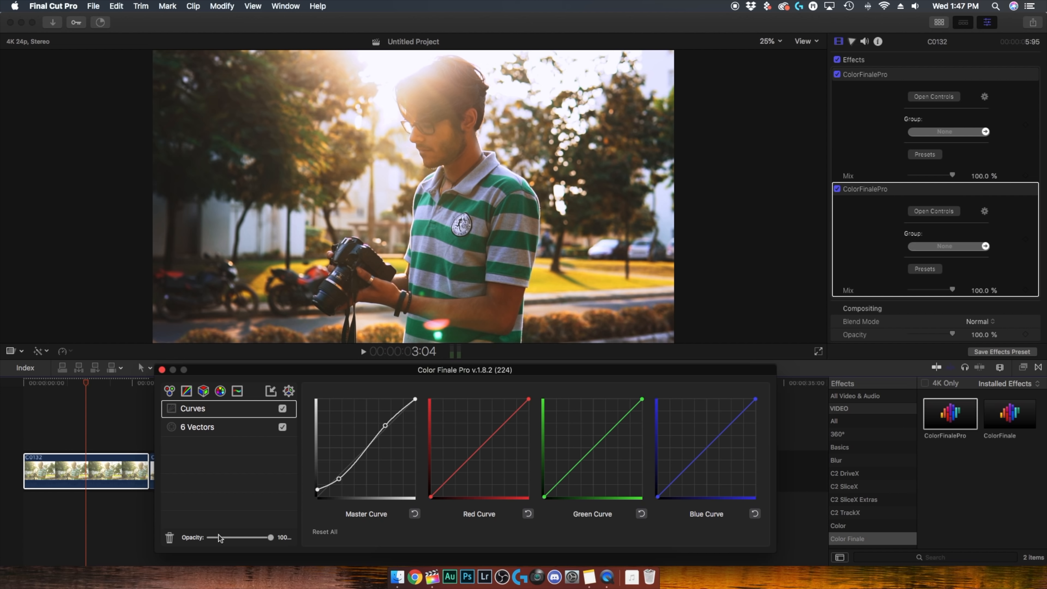
pyautogui.click(169, 391)
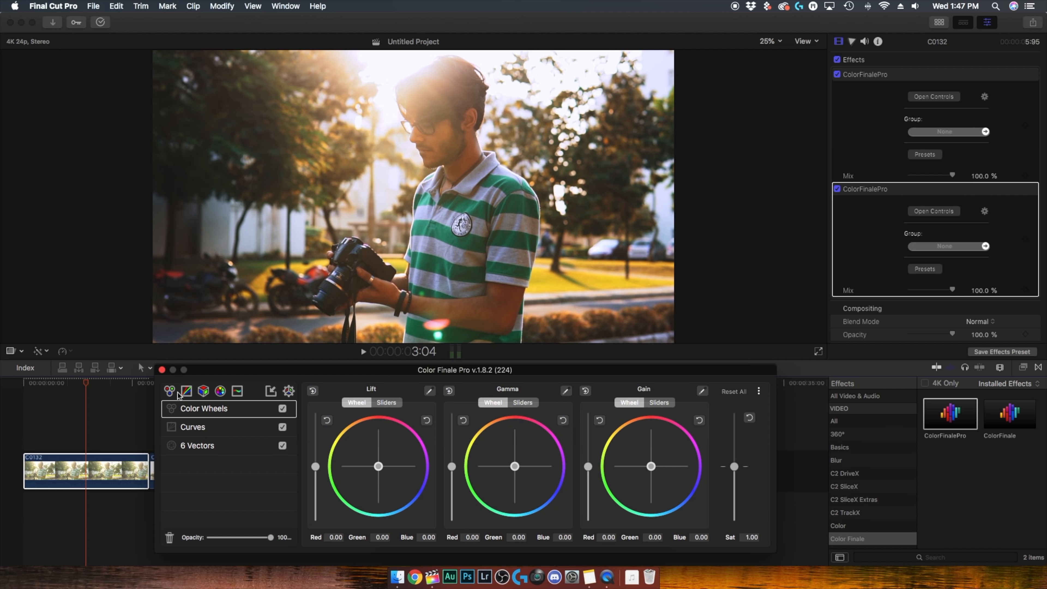
pyautogui.moveTo(733, 467); pyautogui.dragTo(736, 472)
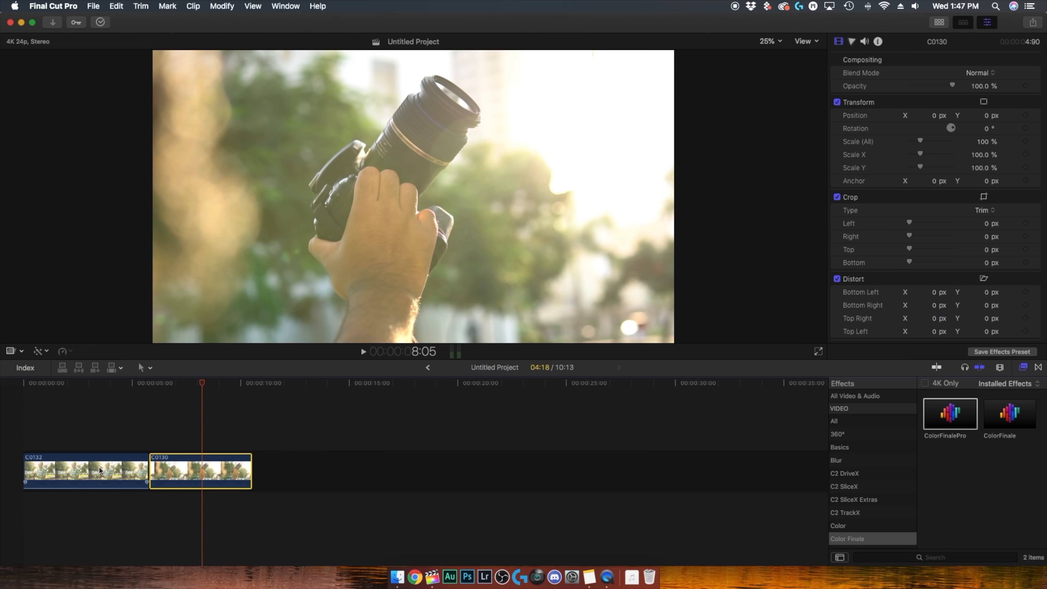
# Step: Copy clip C0132 and paste its effects onto clip C0130
pyautogui.click(99, 470)
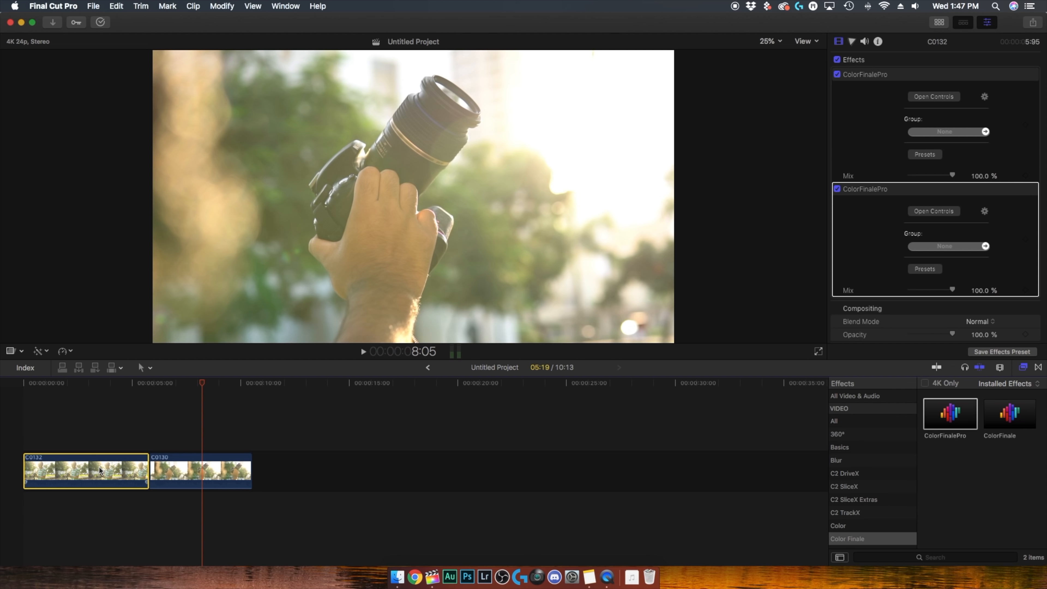
pyautogui.click(183, 468)
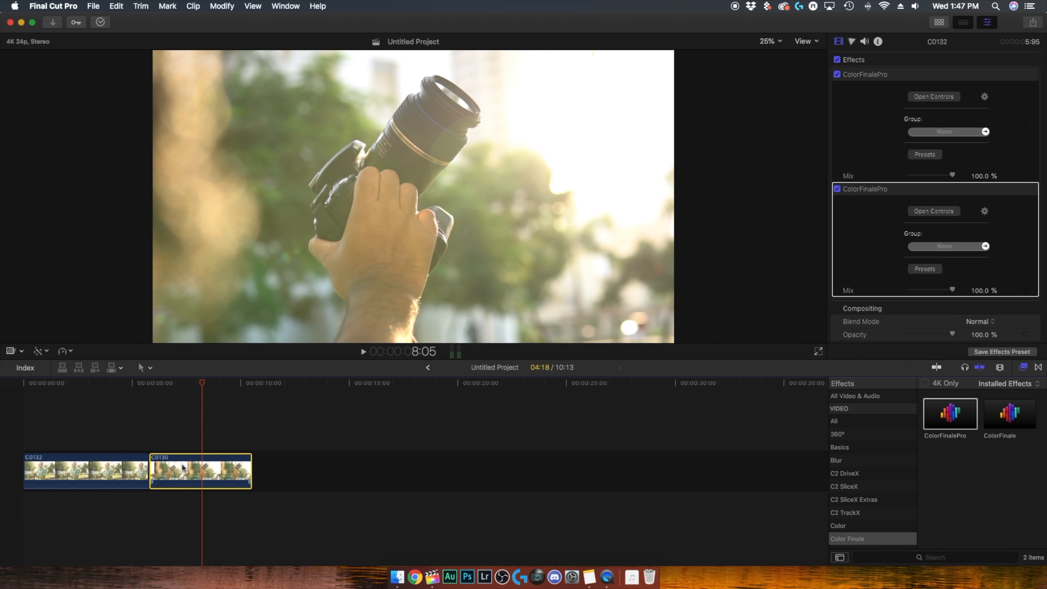
pyautogui.click(116, 6)
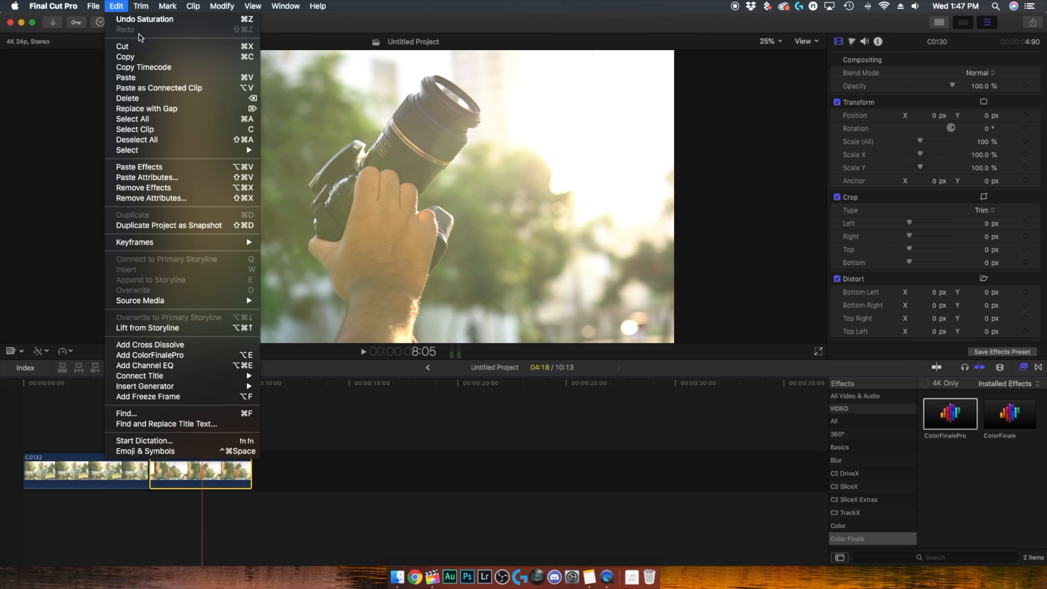
pyautogui.click(172, 167)
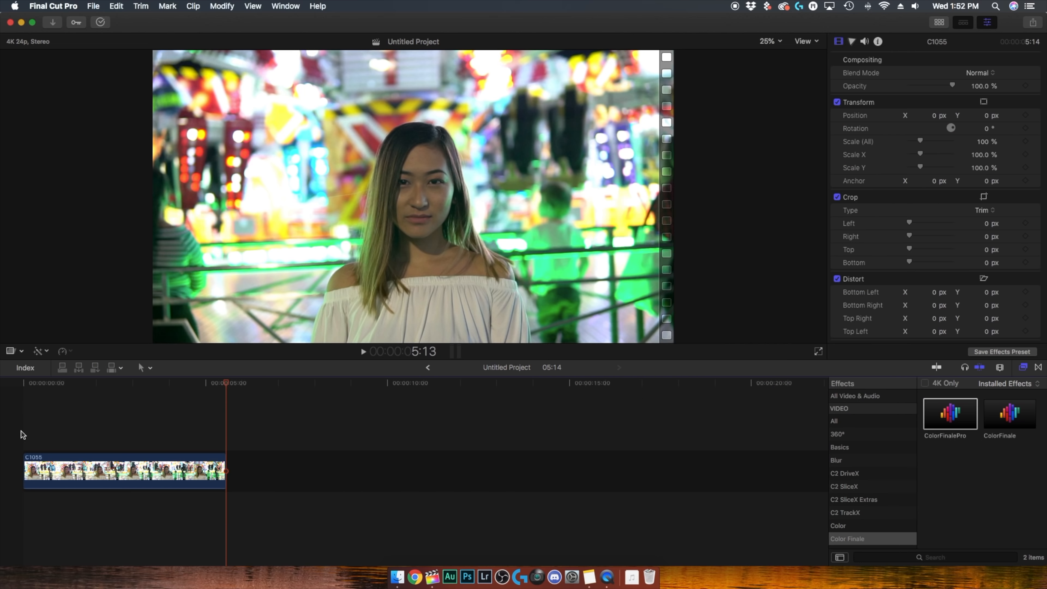
# Step: Show the video scopes, apply the ColorFinalePro effect to clip C1055 and open its controls
pyautogui.press('super+7')
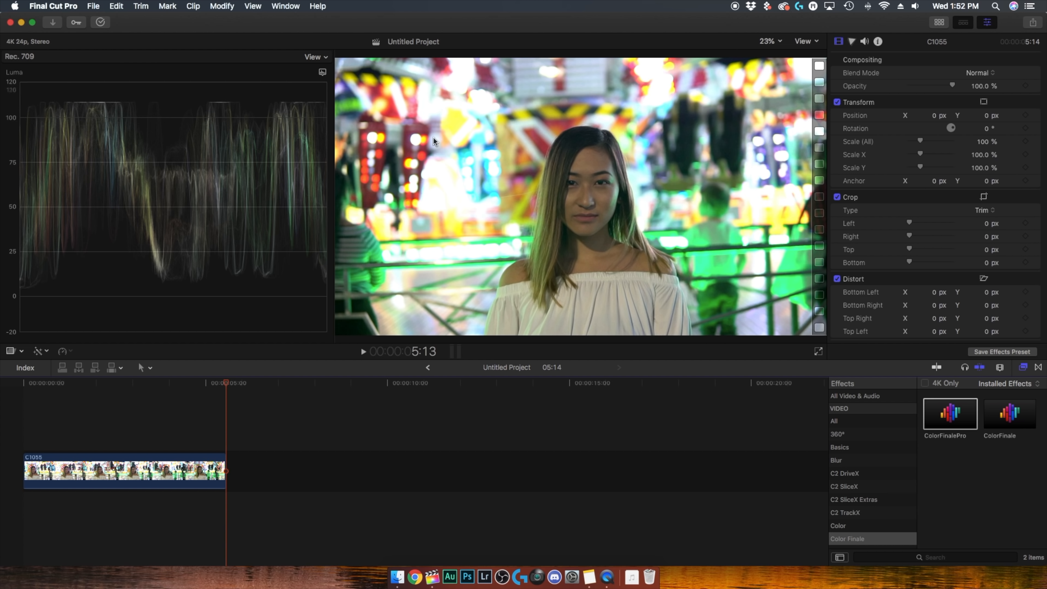
pyautogui.moveTo(952, 422); pyautogui.dragTo(142, 470)
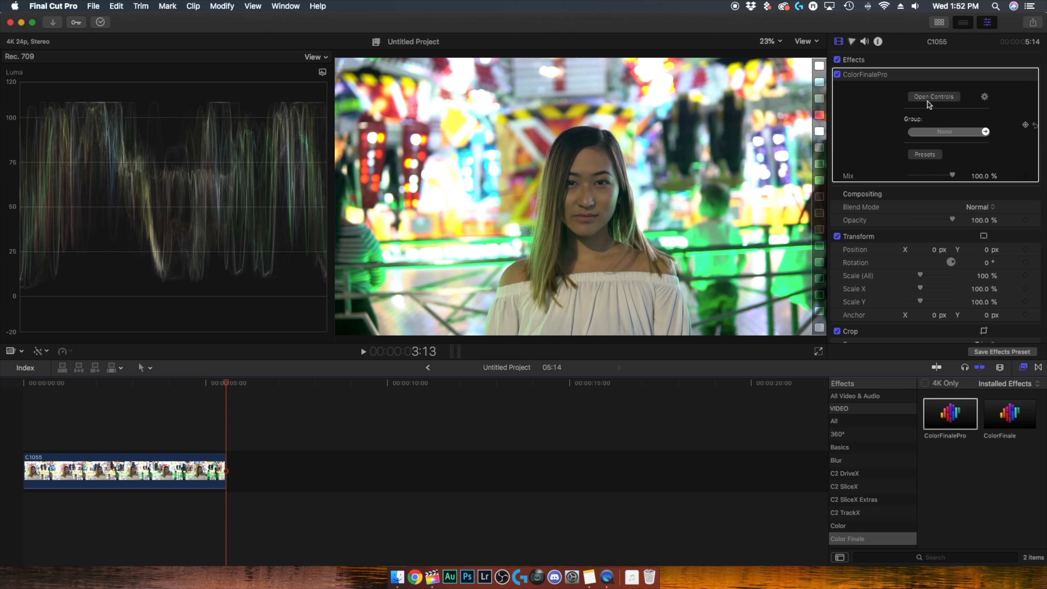
pyautogui.click(934, 97)
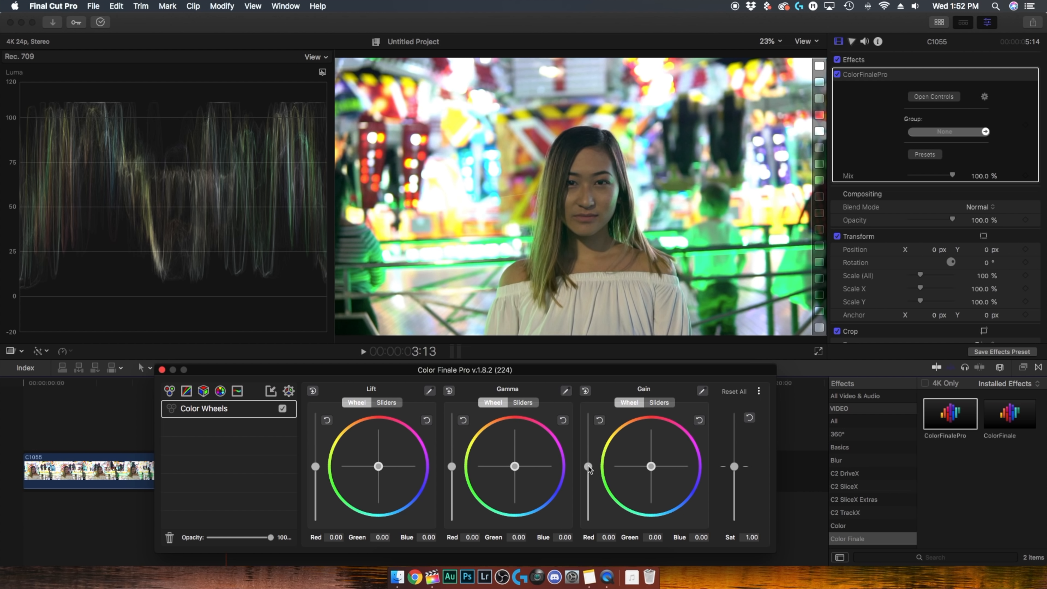
# Step: Lower the Gain to -0.08 on all channels and reduce the Gamma slightly in the Color Wheels layer, then close the controls
pyautogui.moveTo(591, 470); pyautogui.dragTo(593, 474)
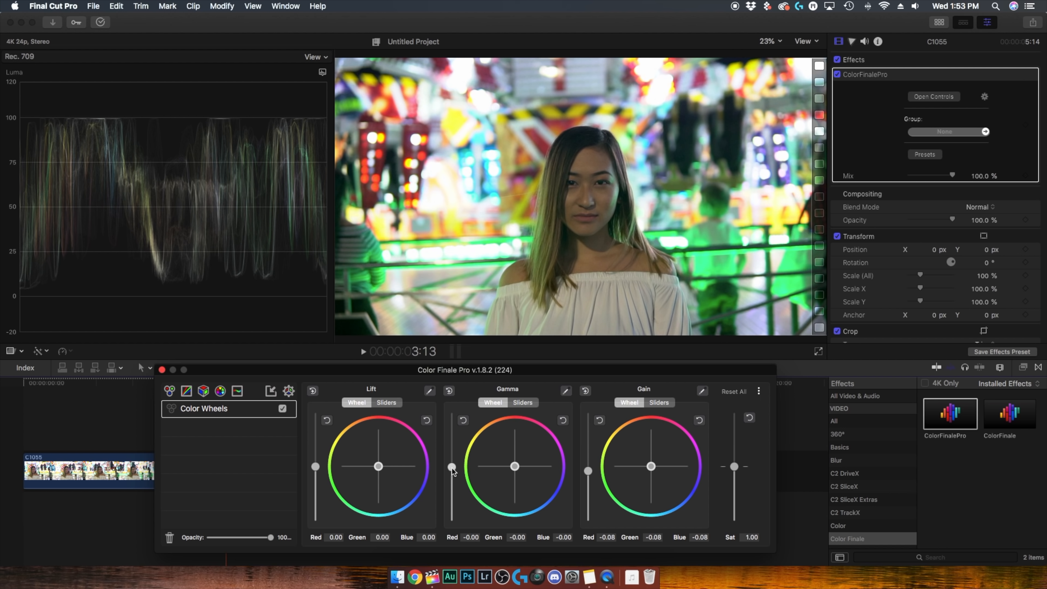
pyautogui.moveTo(452, 467); pyautogui.dragTo(451, 468)
pyautogui.click(162, 370)
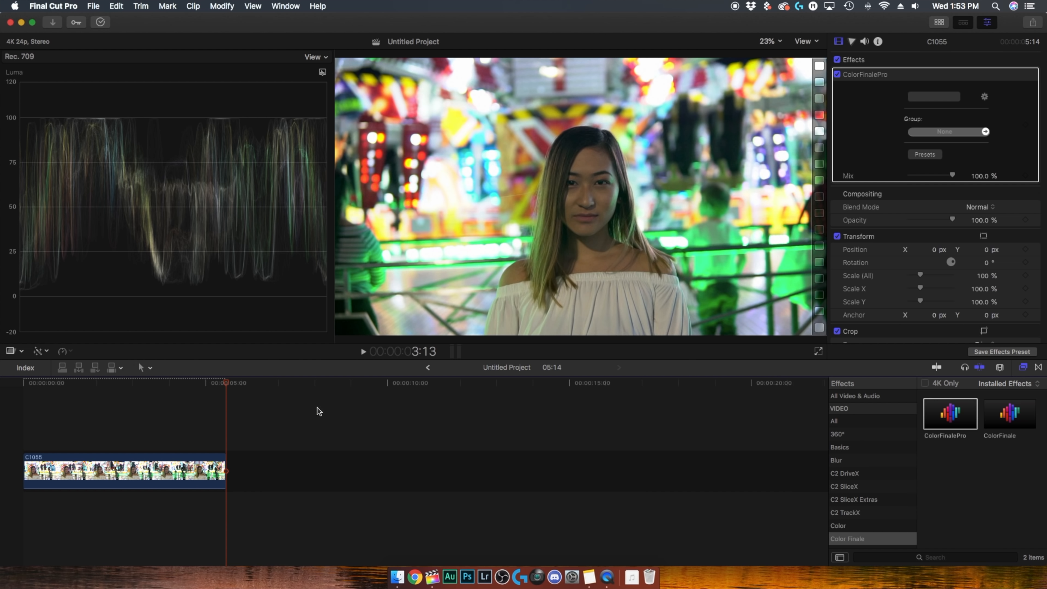
# Step: Add a second ColorFinalePro effect to clip C1055 with a 6 Vectors layer, and set the green vector's hue to about -0.694
pyautogui.moveTo(948, 416); pyautogui.dragTo(160, 466)
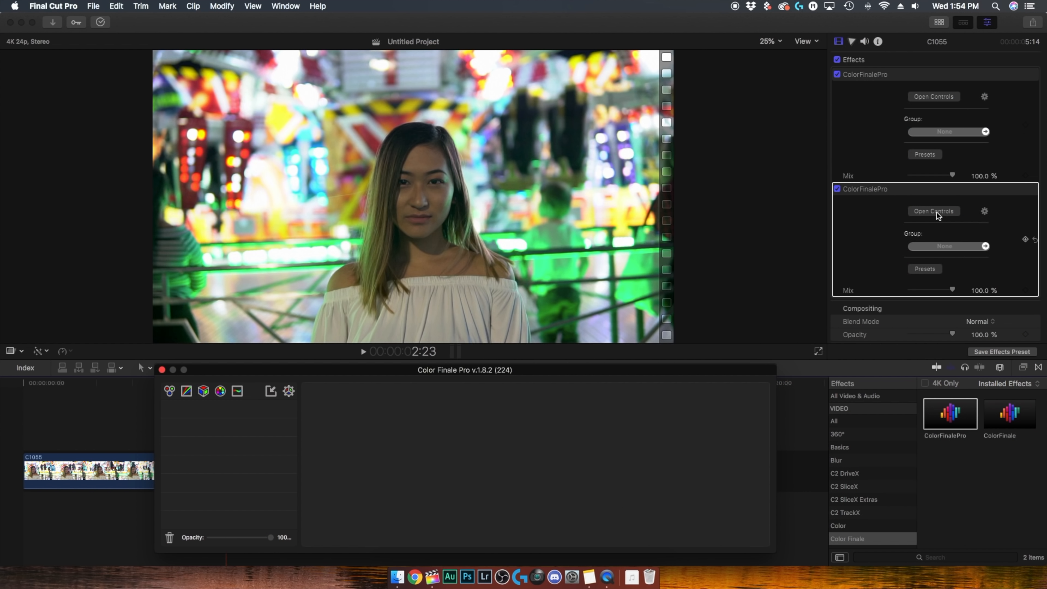
pyautogui.click(221, 391)
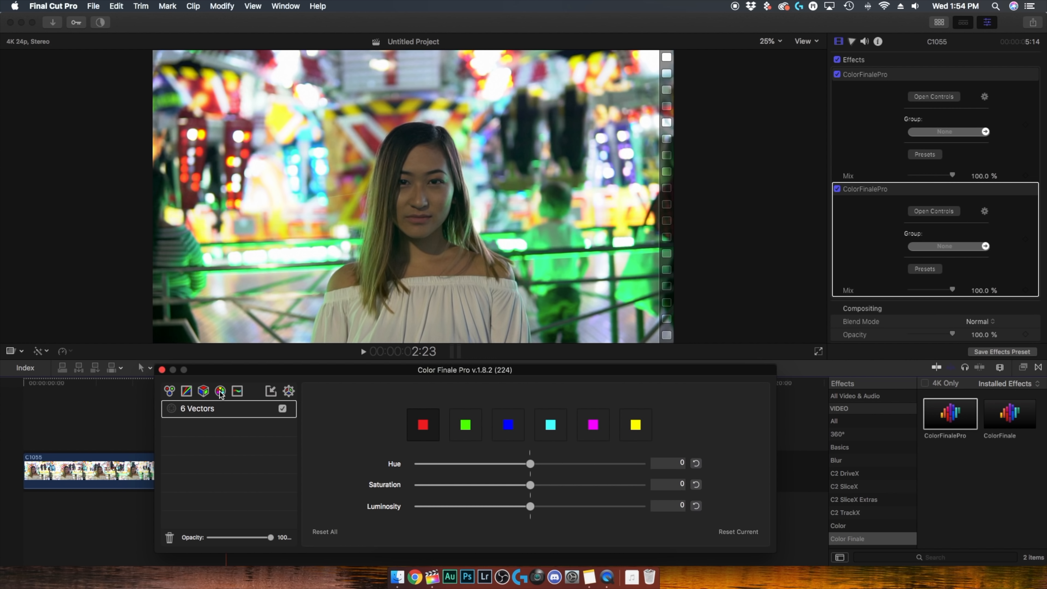
pyautogui.click(469, 429)
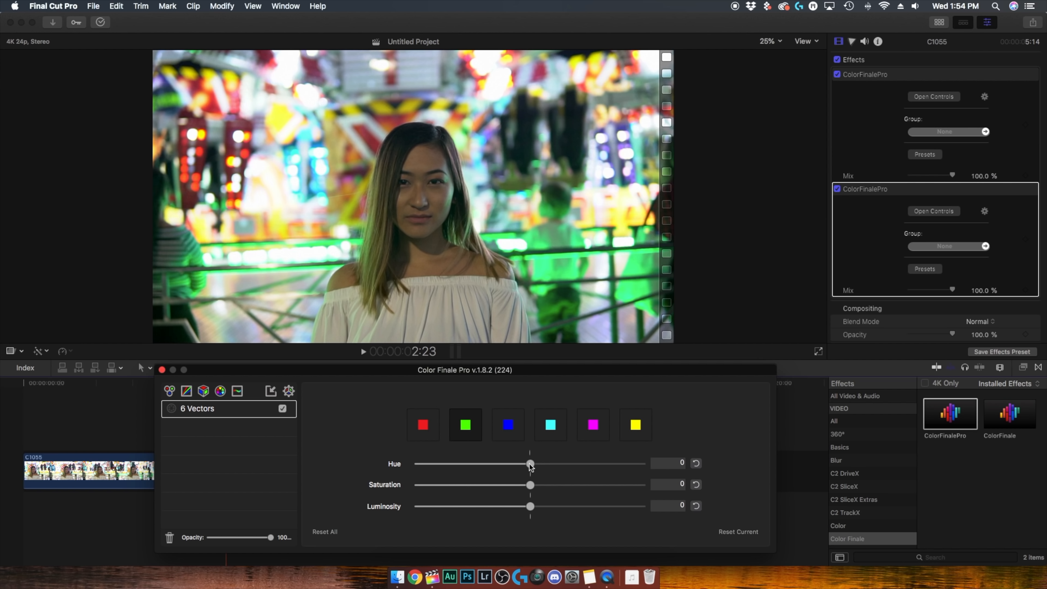
pyautogui.moveTo(531, 464); pyautogui.dragTo(453, 465)
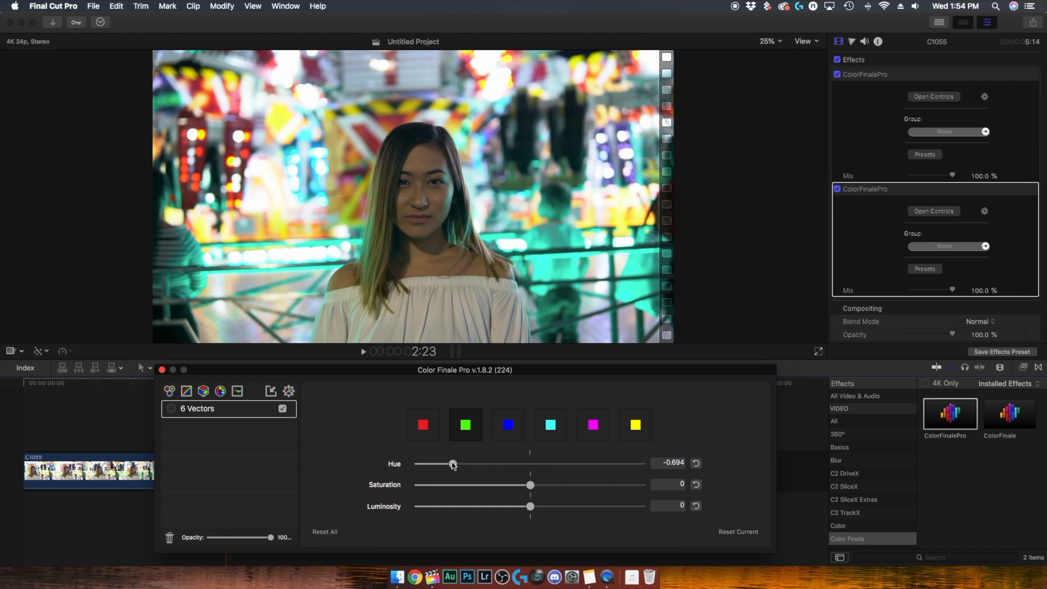
# Step: Work through the red, magenta, cyan, blue and yellow vectors, setting the yellow hue to 0.208
pyautogui.moveTo(530, 506); pyautogui.dragTo(549, 466)
pyautogui.click(422, 424)
pyautogui.click(593, 424)
pyautogui.click(551, 425)
pyautogui.click(508, 425)
pyautogui.click(635, 424)
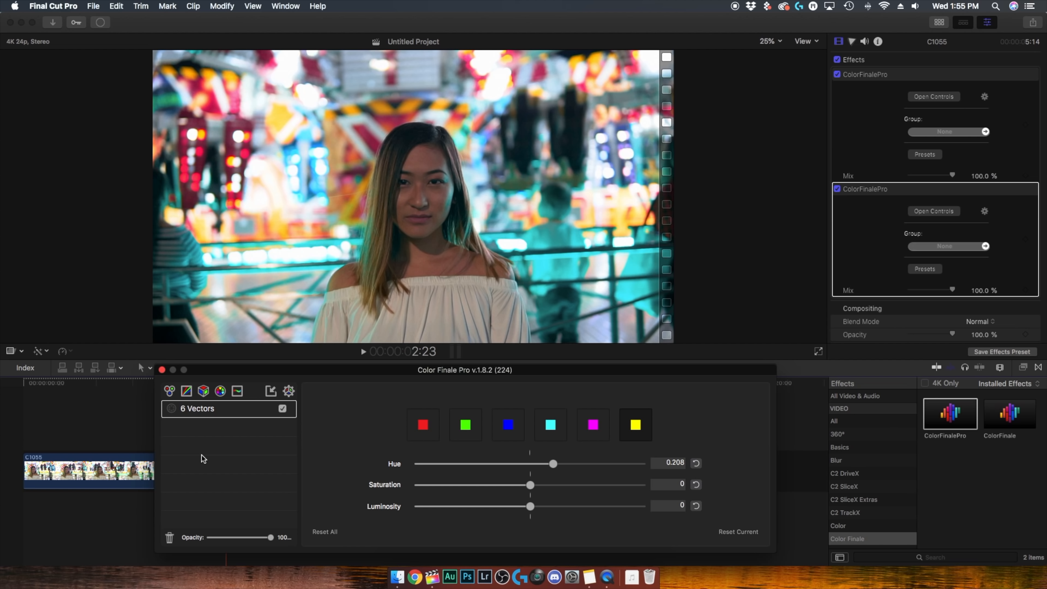
# Step: Add a Curves layer and shape the Master Curve with shadow, raised midtone and highlight points, then close the controls
pyautogui.click(186, 391)
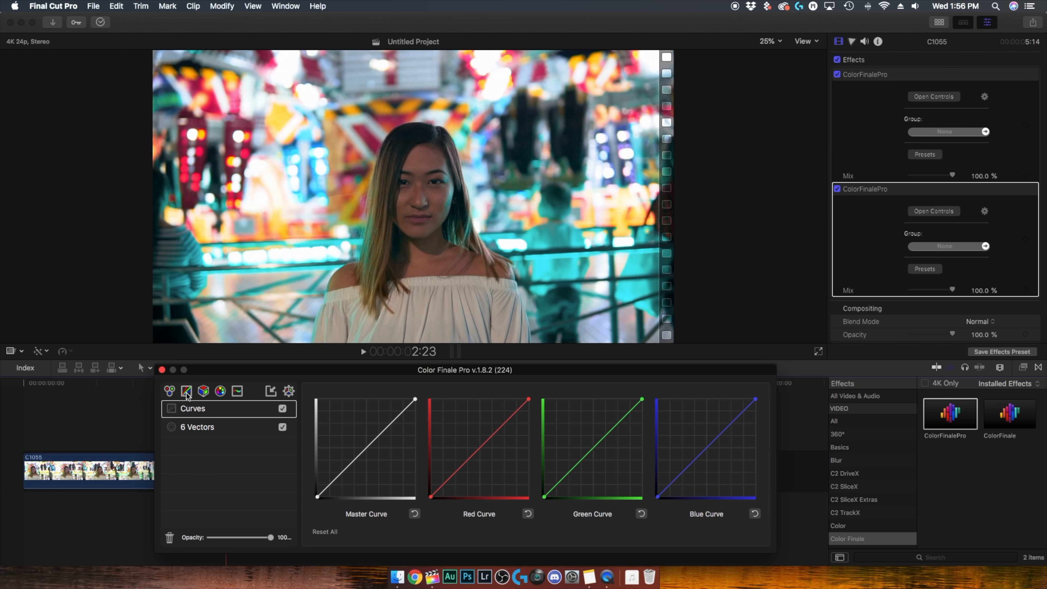
pyautogui.click(339, 475)
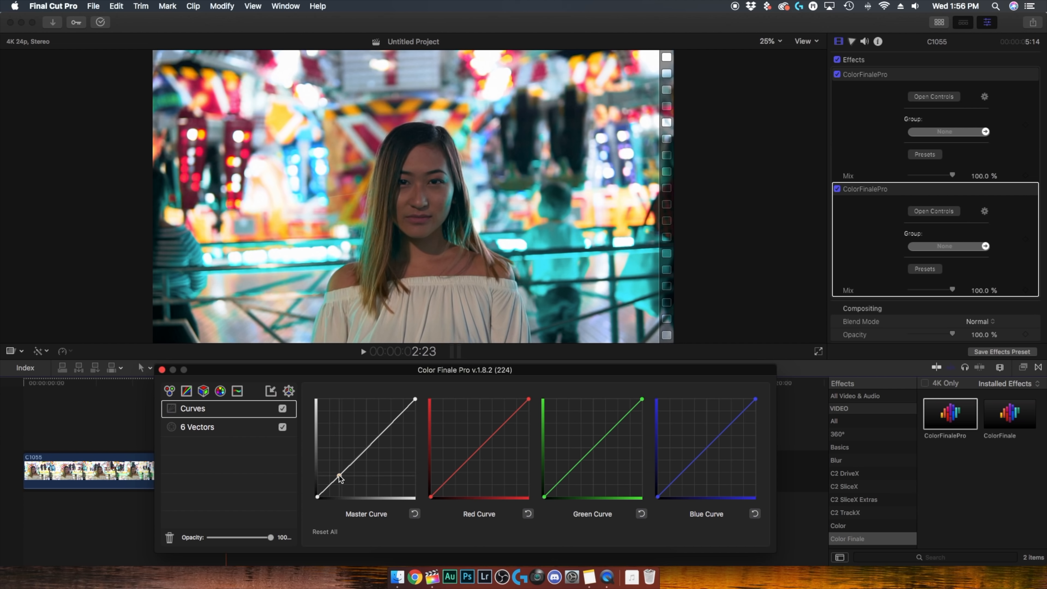
pyautogui.click(366, 446)
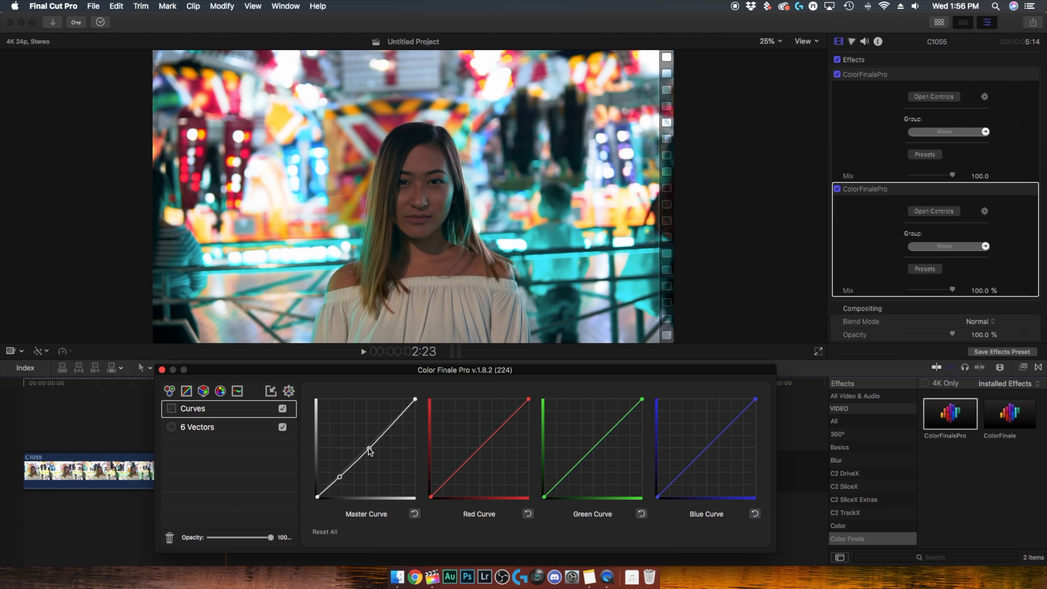
pyautogui.click(387, 425)
pyautogui.moveTo(386, 426); pyautogui.dragTo(388, 426)
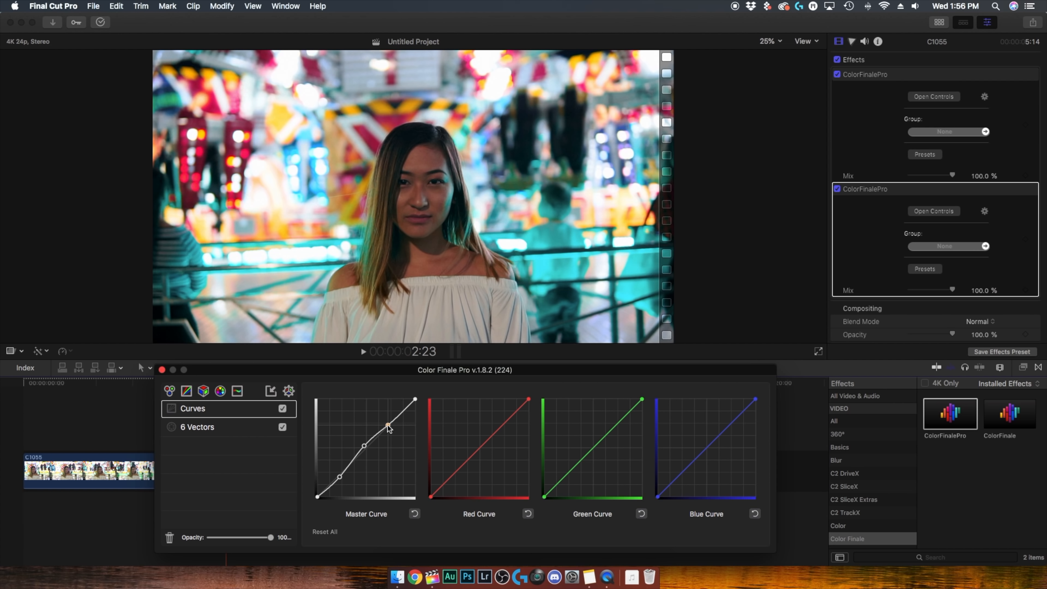
pyautogui.click(162, 369)
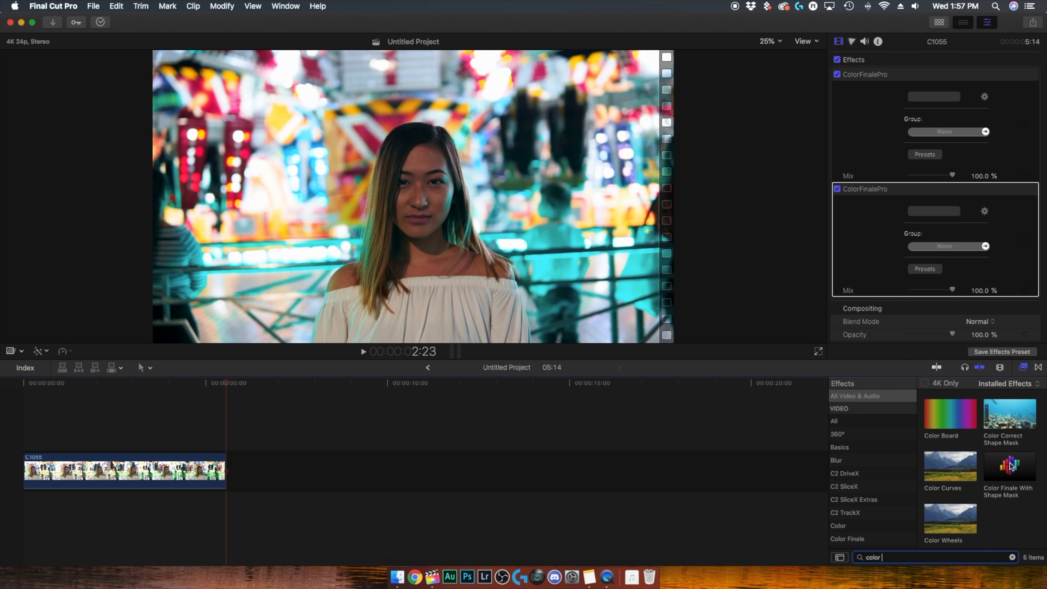
# Step: Apply the Color Finale With Shape Mask effect to clip C1055 and draw a closed polygon mask around the woman
pyautogui.moveTo(1010, 466); pyautogui.dragTo(115, 472)
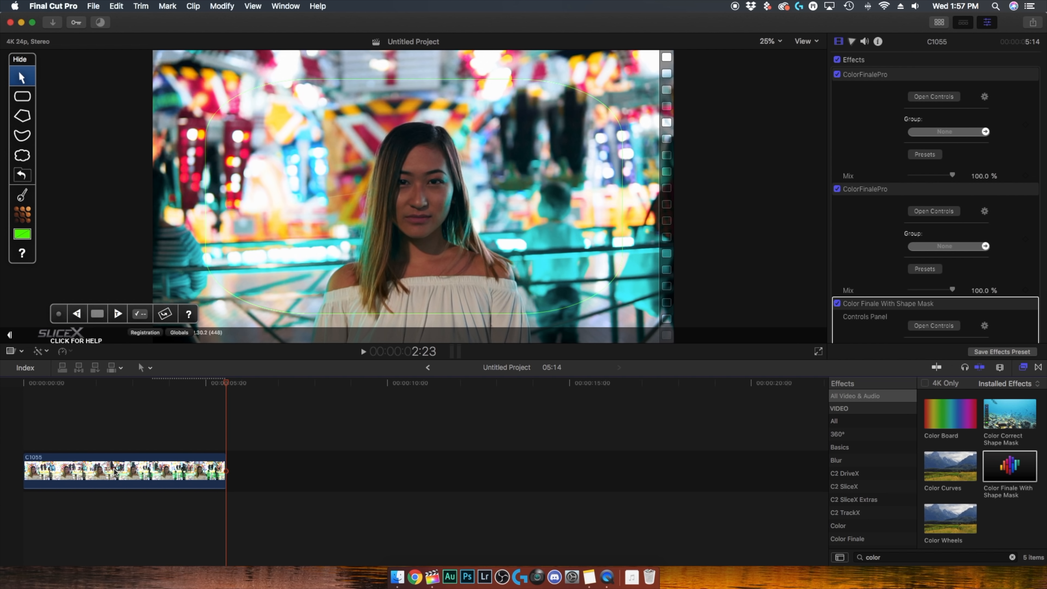
pyautogui.click(769, 41)
pyautogui.click(777, 77)
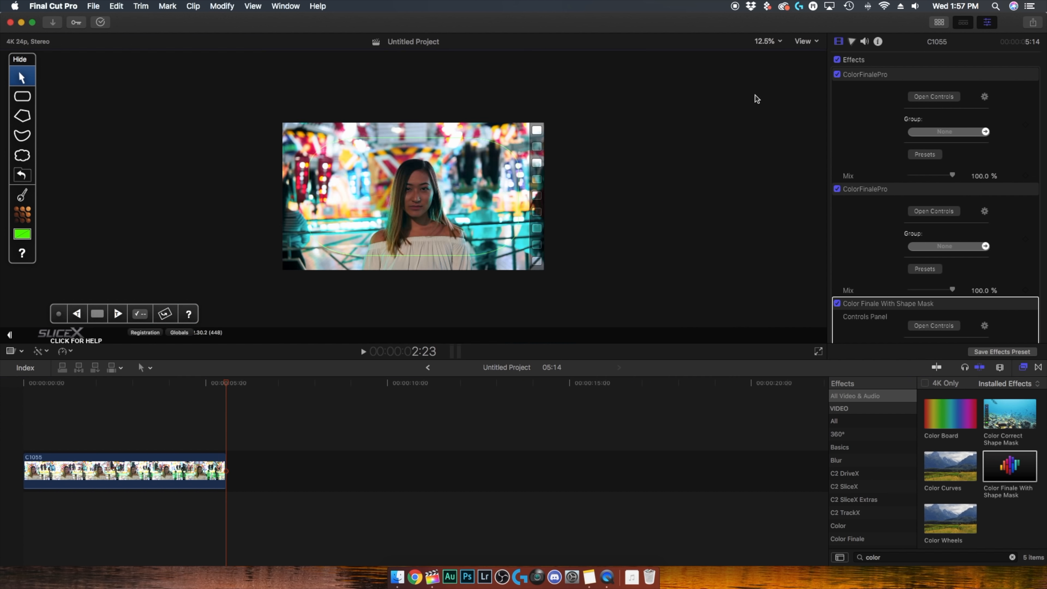
pyautogui.click(24, 119)
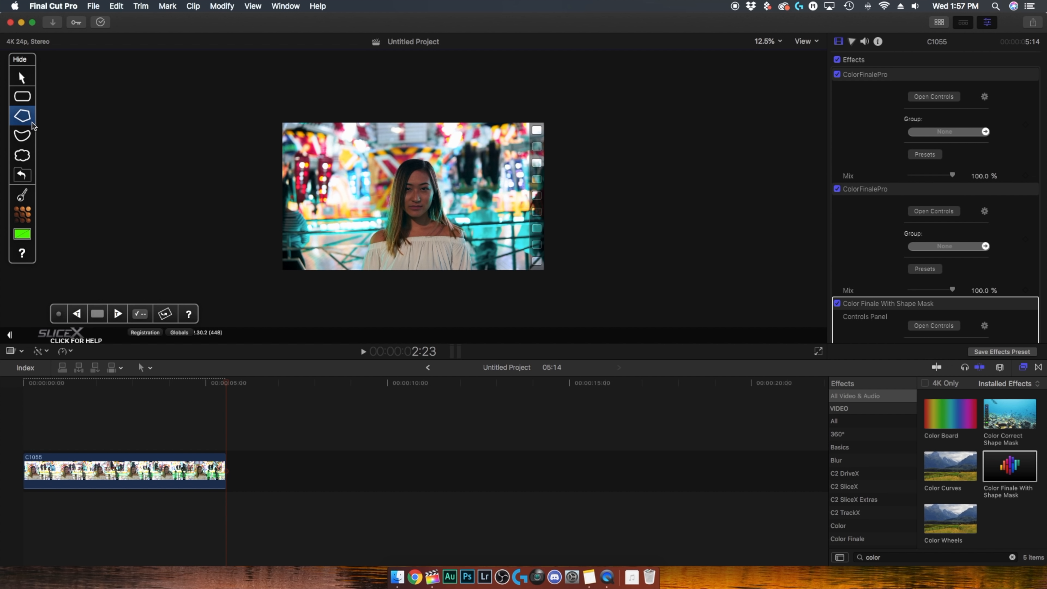
pyautogui.click(361, 276)
pyautogui.click(362, 255)
pyautogui.click(368, 235)
pyautogui.click(380, 227)
pyautogui.click(388, 217)
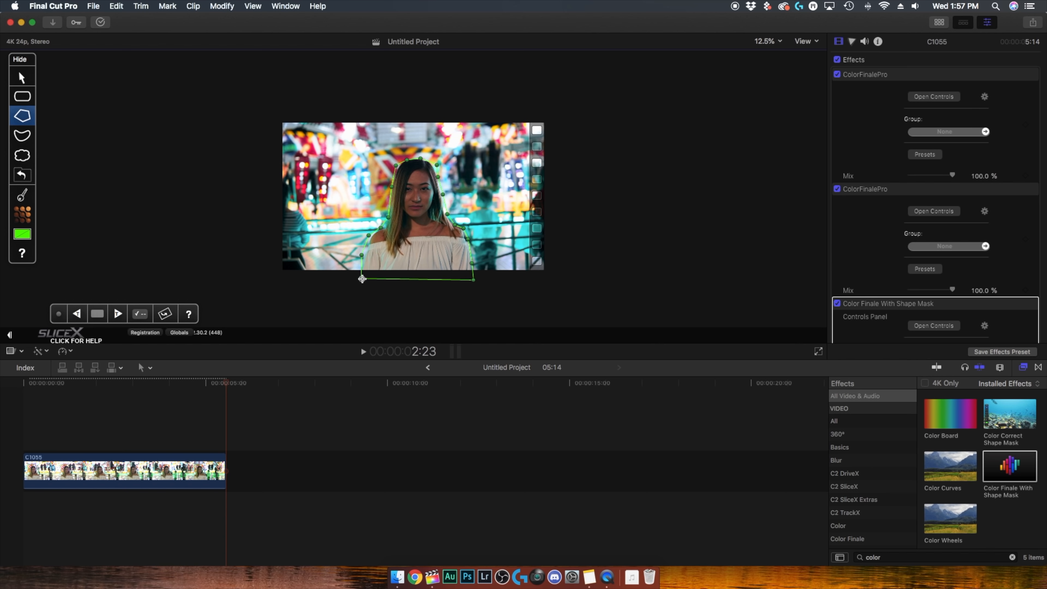
pyautogui.click(361, 276)
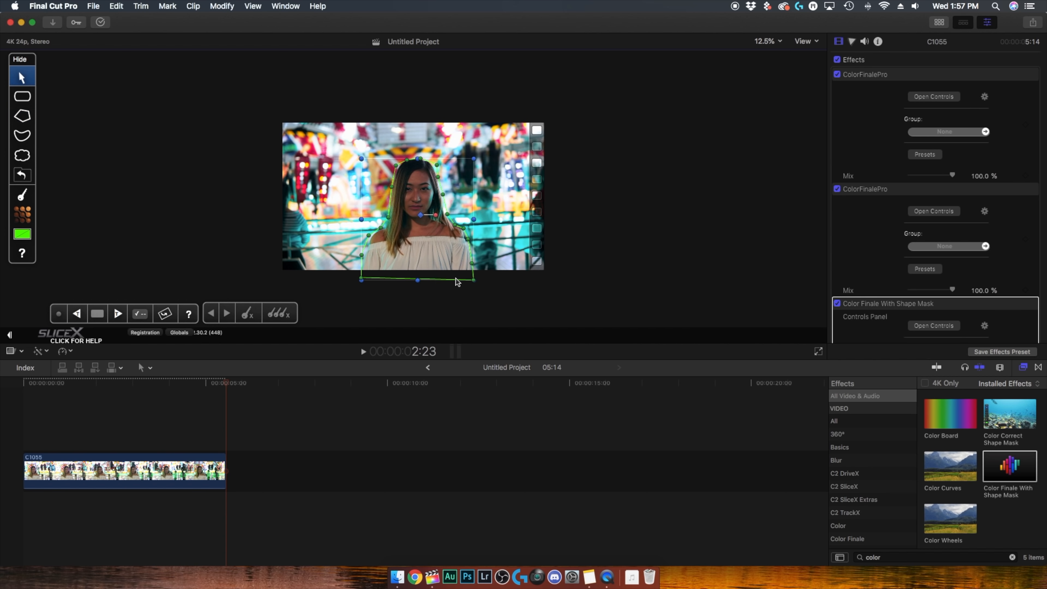
pyautogui.press('super+equal')
pyautogui.scroll(-5, 963, 219)
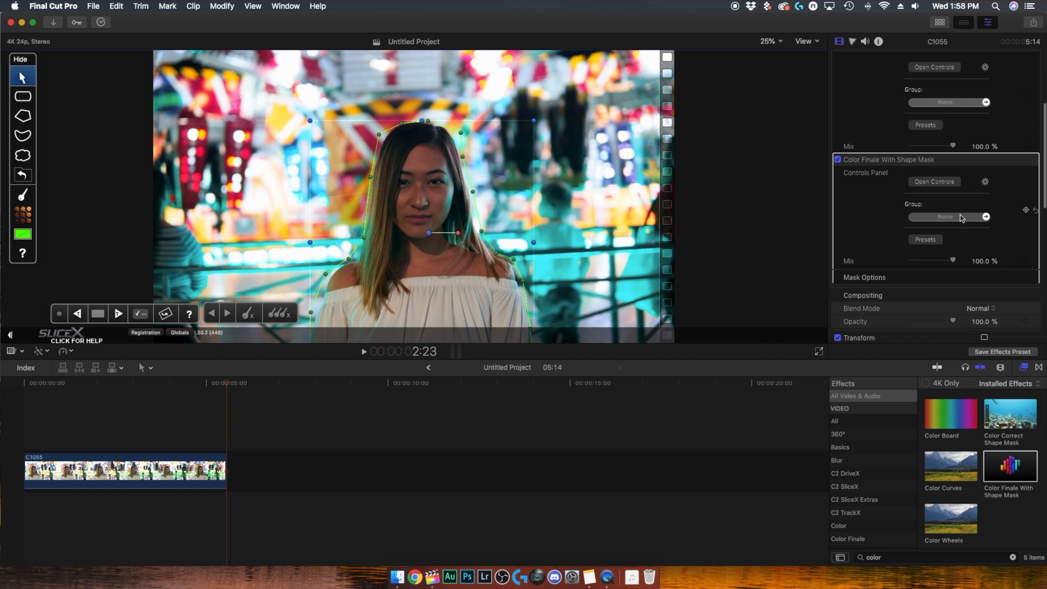
# Step: Invert the shape mask around the woman and set its blur strength to 150.0
pyautogui.click(1020, 277)
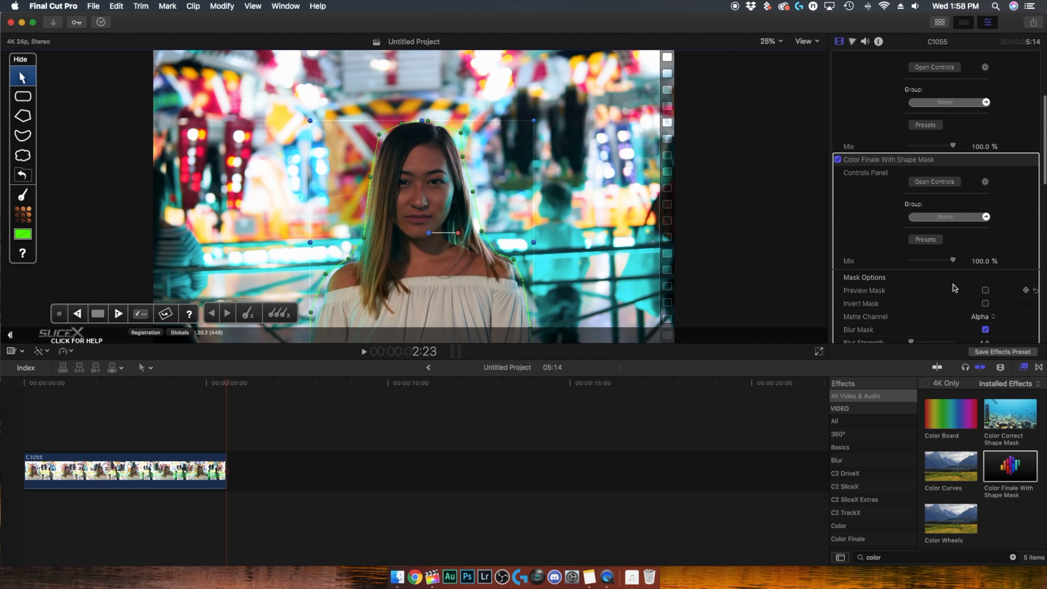
pyautogui.scroll(-1, 960, 289)
pyautogui.click(986, 290)
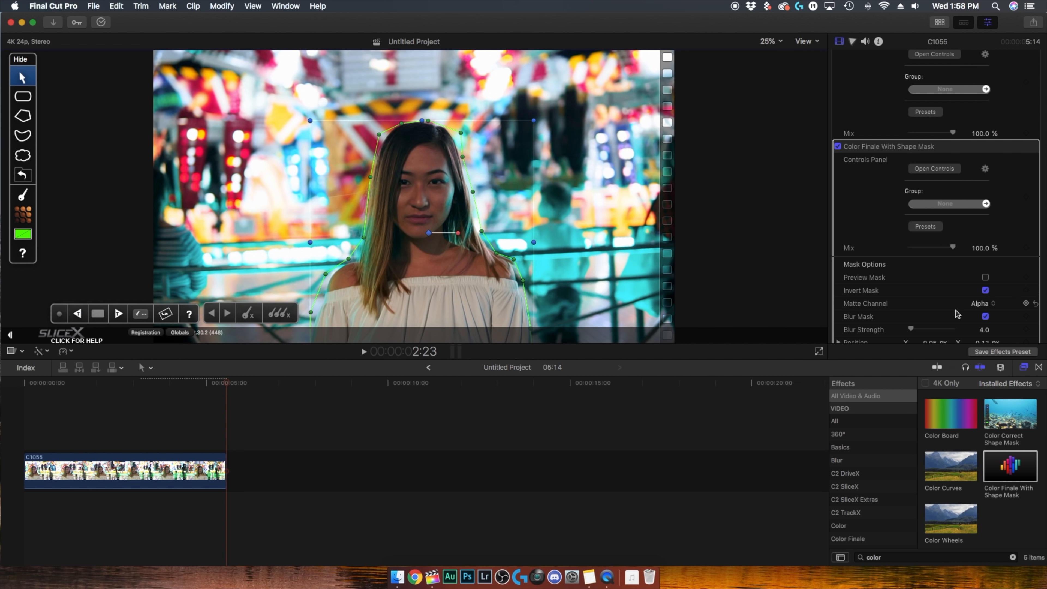
pyautogui.moveTo(912, 330); pyautogui.dragTo(994, 340)
# Step: Add a Color Wheels layer to the masked Color Finale effect and slightly lower the Gain and Gamma levels
pyautogui.click(934, 169)
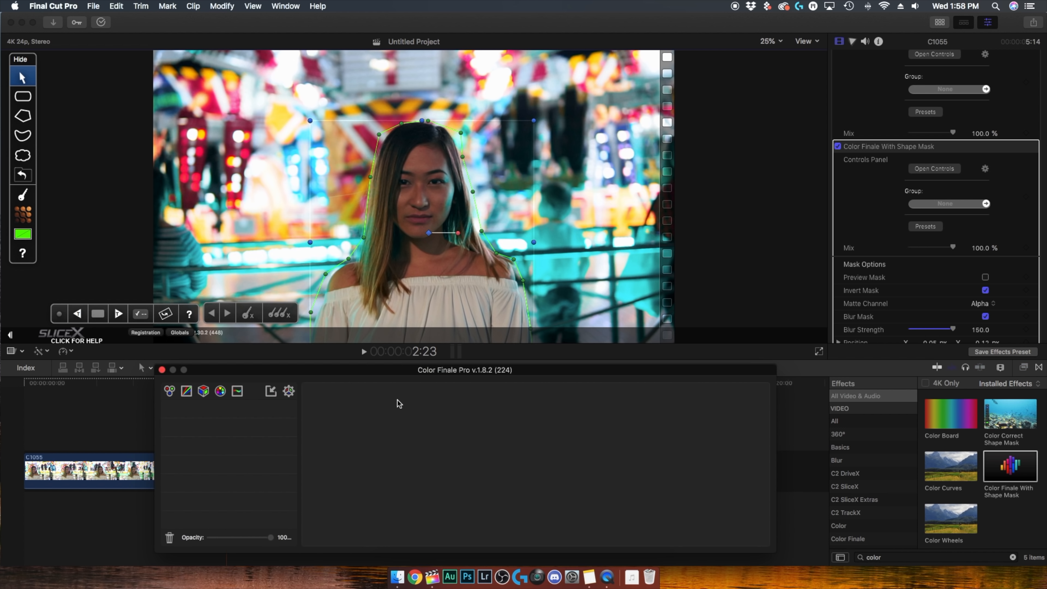
pyautogui.click(170, 391)
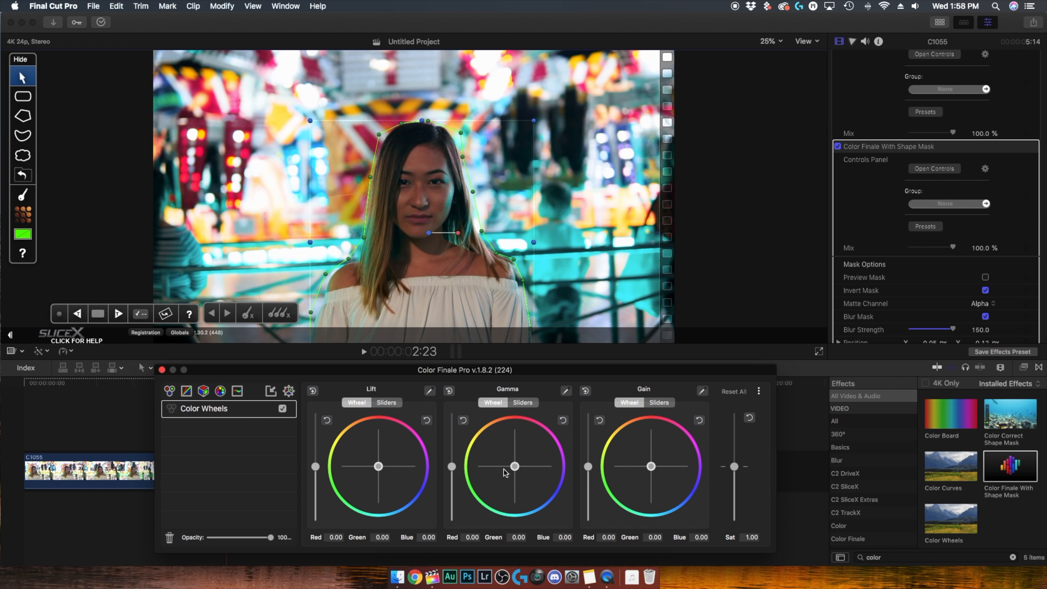
pyautogui.moveTo(588, 467); pyautogui.dragTo(589, 472)
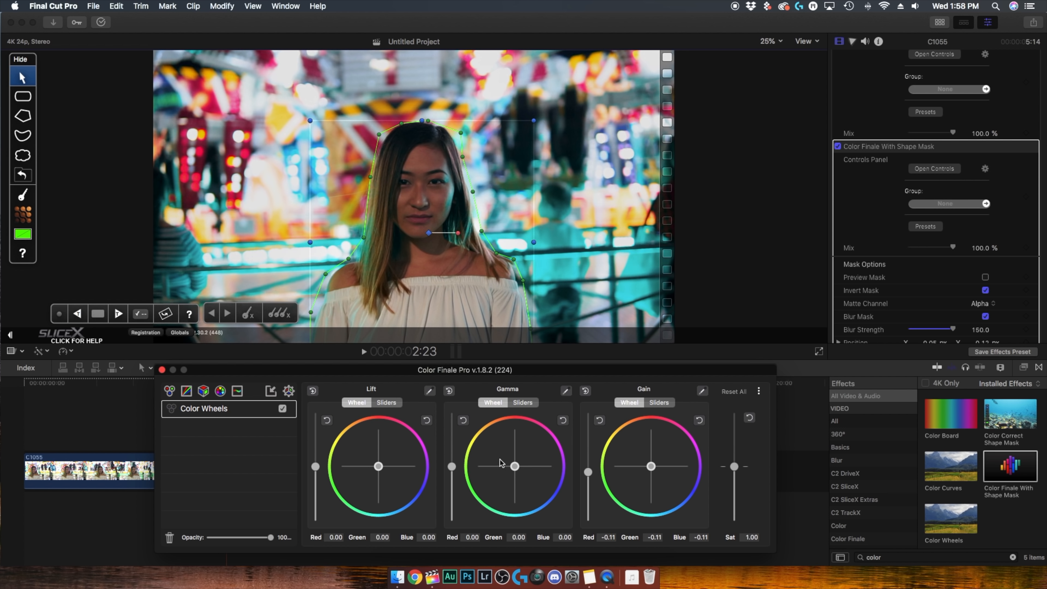
pyautogui.moveTo(452, 467); pyautogui.dragTo(452, 477)
pyautogui.moveTo(588, 472); pyautogui.dragTo(588, 473)
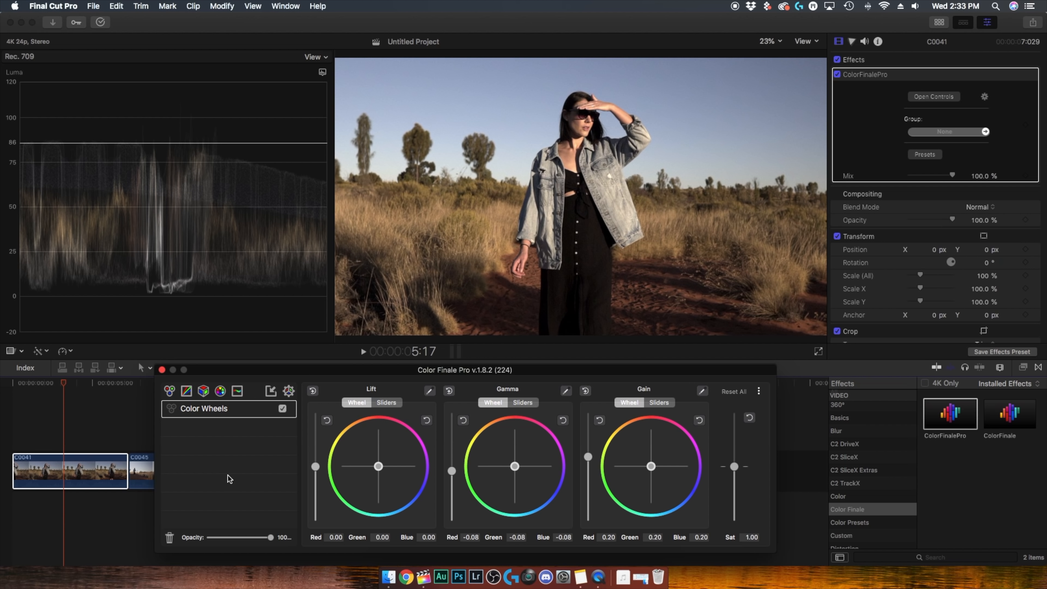
# Step: Add a Curves layer to clip C0041 and shape the Master Curve into an S with lowered shadows, raised highlights and a lifted black point
pyautogui.click(186, 390)
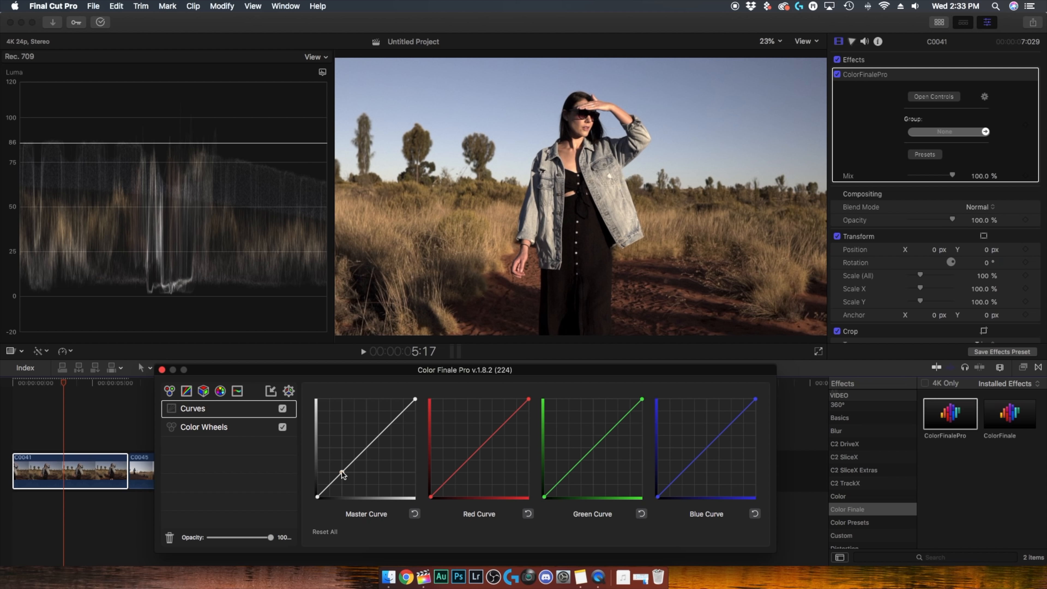
pyautogui.moveTo(341, 474); pyautogui.dragTo(342, 475)
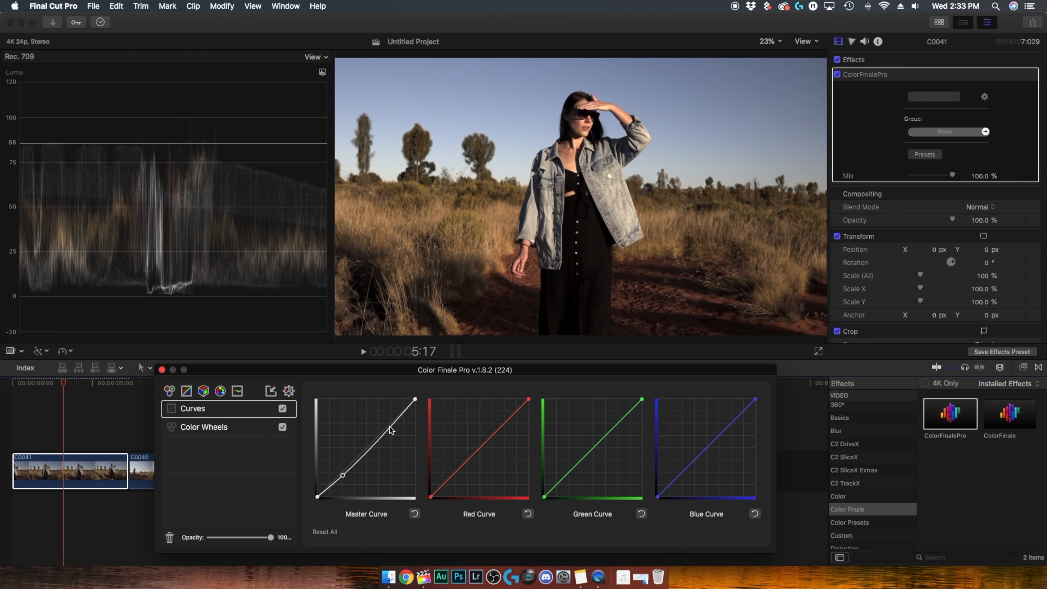
pyautogui.moveTo(390, 426); pyautogui.dragTo(387, 425)
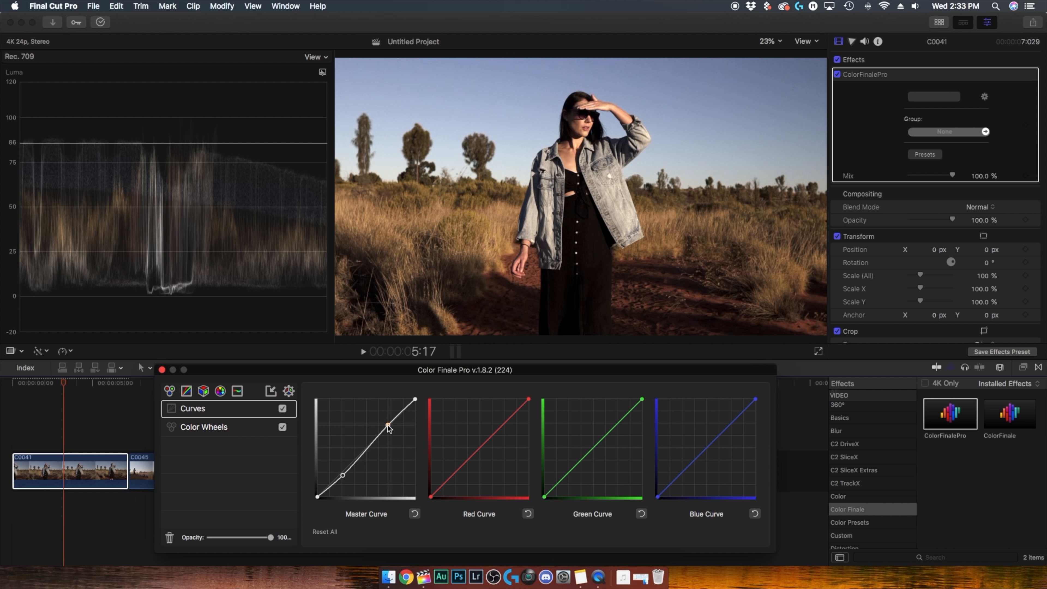
pyautogui.press('super+7')
pyautogui.moveTo(318, 496); pyautogui.dragTo(341, 480)
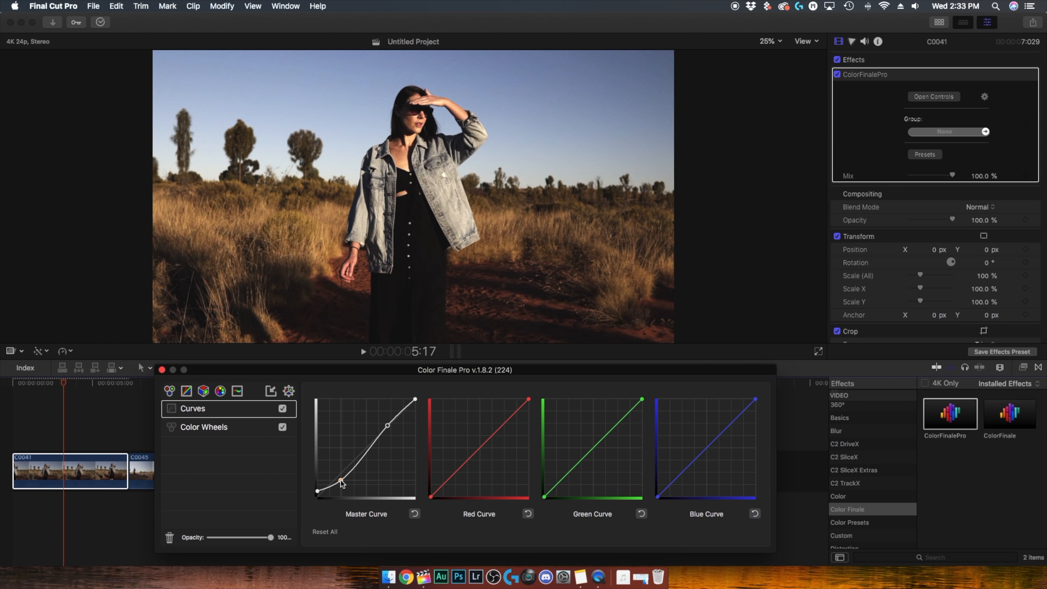
# Step: Anchor the Red Curve's midtones and raise its shadows, and slightly lower the saturation in the Color Wheels layer
pyautogui.click(479, 448)
pyautogui.moveTo(453, 473); pyautogui.dragTo(452, 469)
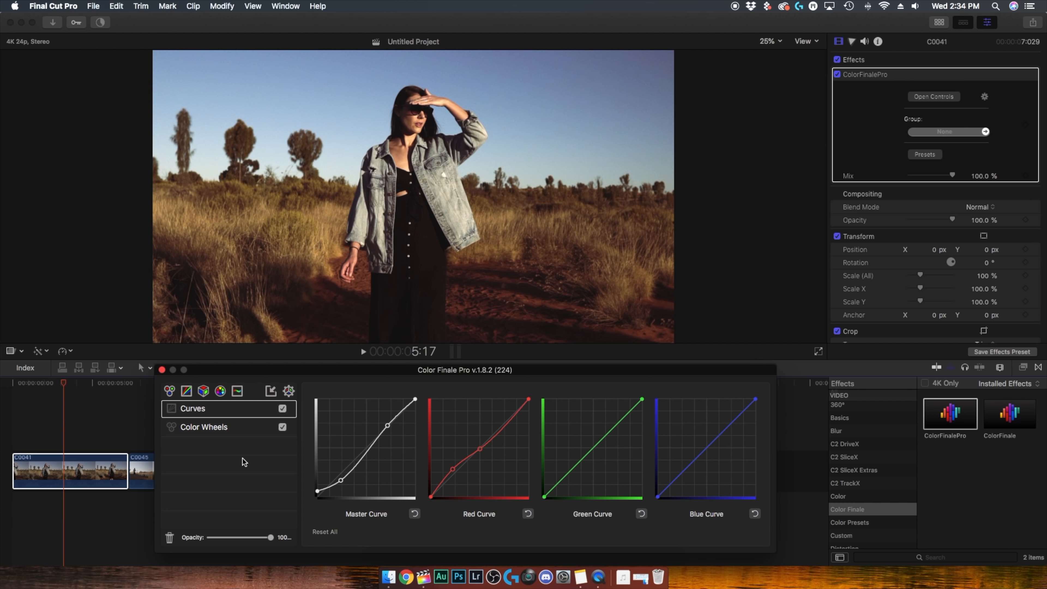
pyautogui.click(218, 433)
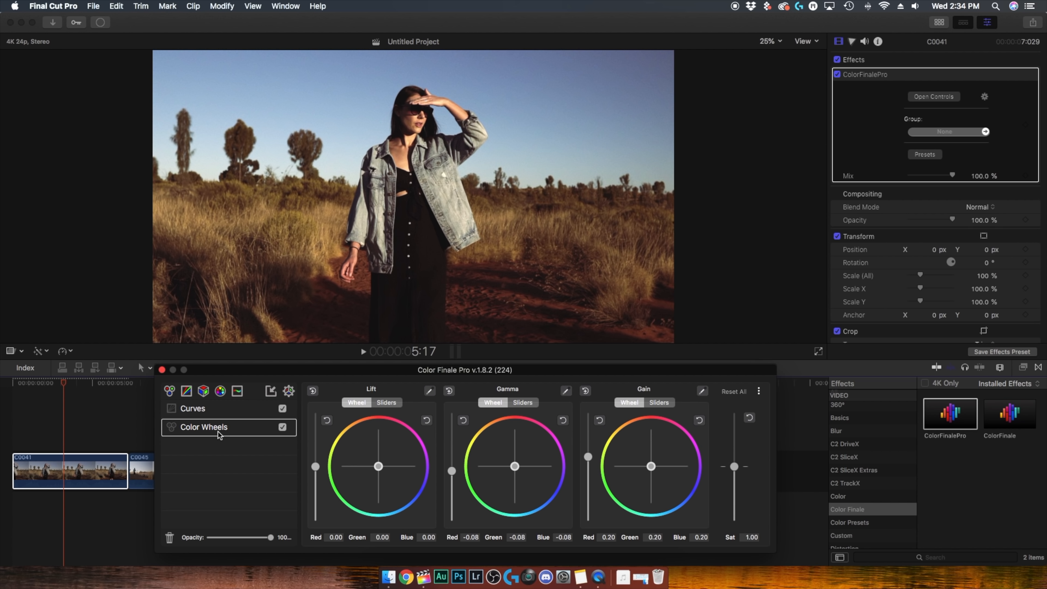
pyautogui.moveTo(736, 467); pyautogui.dragTo(737, 468)
# Step: Add an HSL Curves layer and, in Hue vs Hue, isolate the cyan-to-blue range with points and pull it down
pyautogui.click(238, 393)
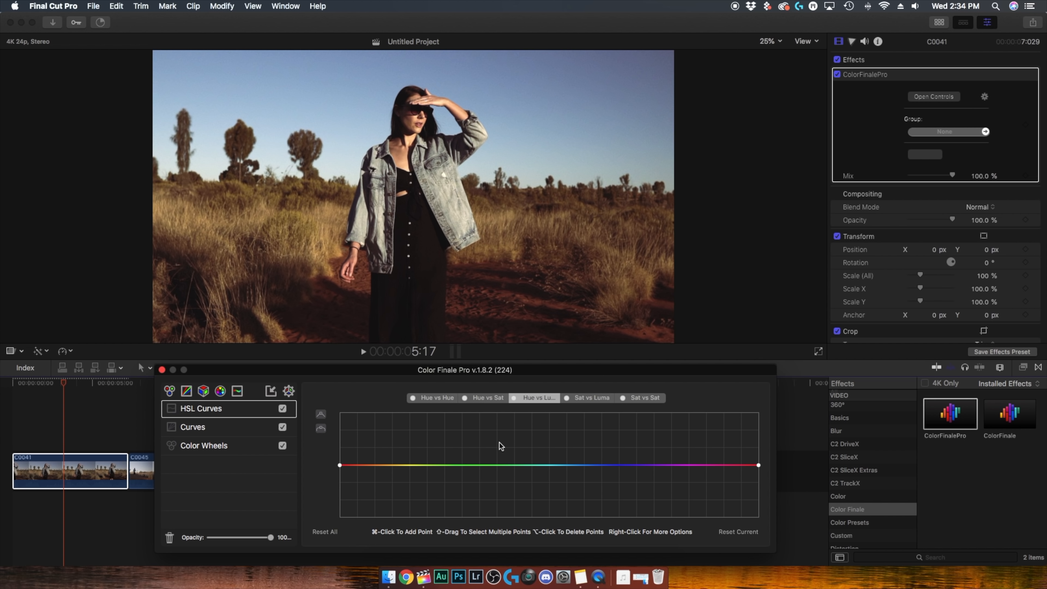
pyautogui.keyDown('super'); pyautogui.click(494, 465); pyautogui.keyUp('super')
pyautogui.keyDown('super'); pyautogui.click(515, 465); pyautogui.keyUp('super')
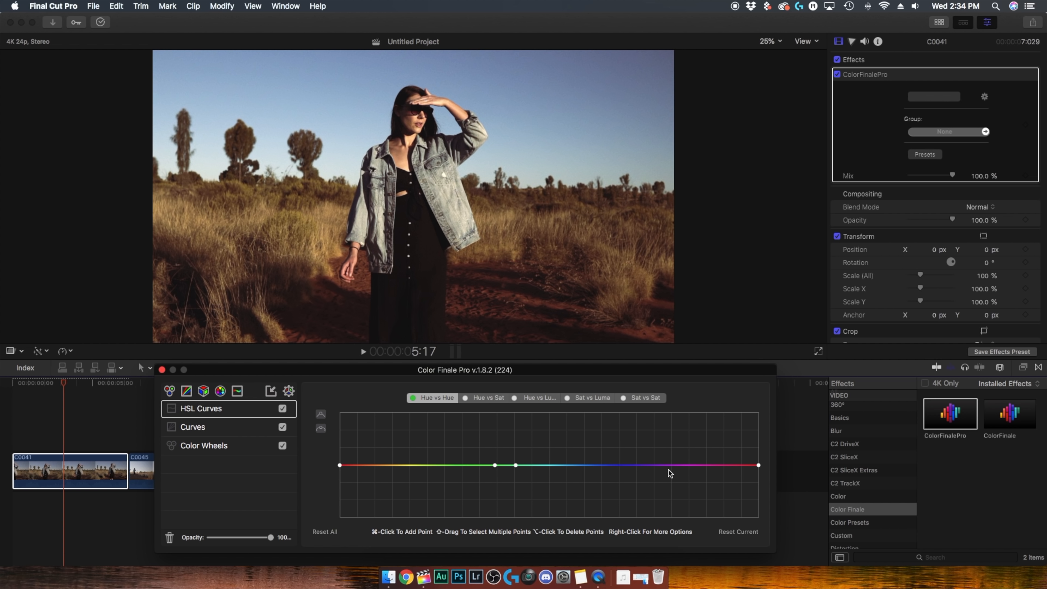
pyautogui.keyDown('super'); pyautogui.click(654, 465); pyautogui.keyUp('super')
pyautogui.keyDown('super'); pyautogui.click(637, 464); pyautogui.keyUp('super')
pyautogui.moveTo(570, 466); pyautogui.dragTo(572, 481)
# Step: Isolate the cyan-to-blue range in Hue vs Sat with points and raise its saturation slightly
pyautogui.click(484, 398)
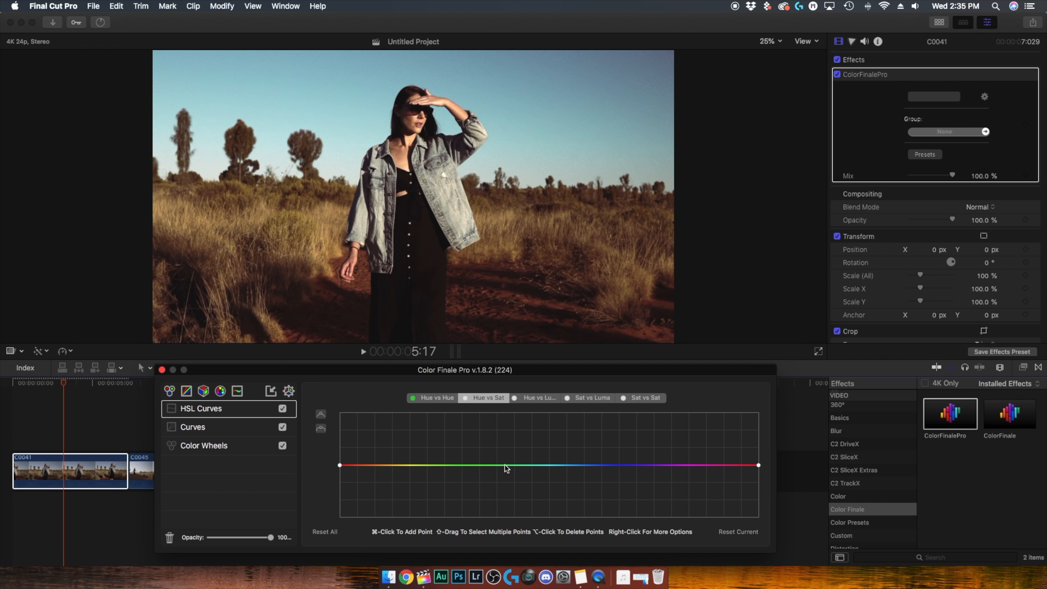
pyautogui.keyDown('super'); pyautogui.click(520, 465); pyautogui.keyUp('super')
pyautogui.keyDown('super'); pyautogui.click(620, 465); pyautogui.keyUp('super')
pyautogui.keyDown('super'); pyautogui.click(648, 465); pyautogui.keyUp('super')
pyautogui.moveTo(572, 466); pyautogui.dragTo(573, 459)
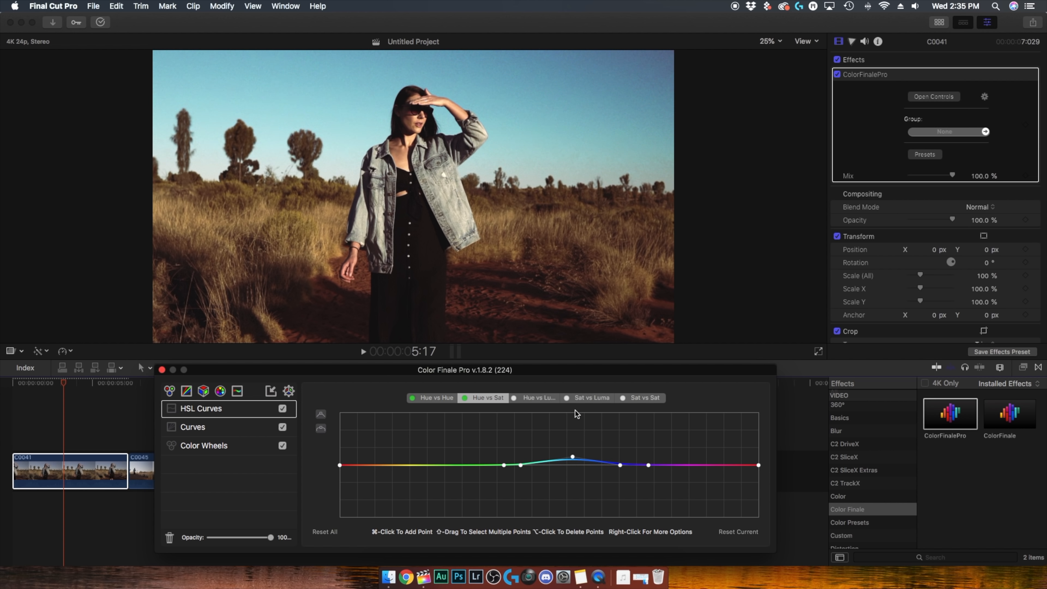
# Step: Isolate the cyan-to-blue range in the Hue vs Luma curve with points and lower its luminance slightly
pyautogui.click(549, 399)
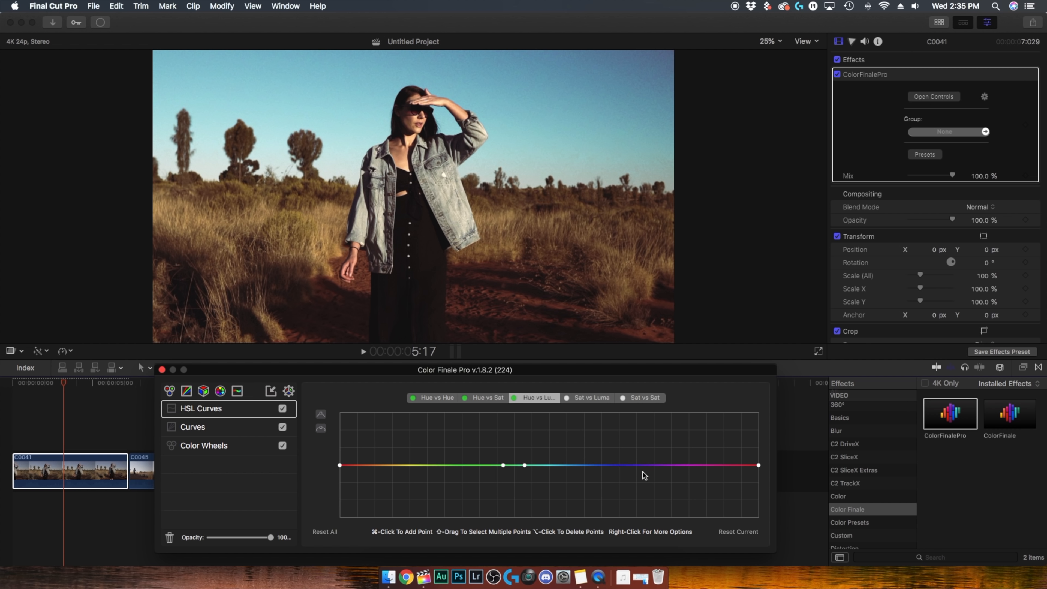
pyautogui.keyDown('super'); pyautogui.click(667, 465); pyautogui.keyUp('super')
pyautogui.moveTo(578, 465); pyautogui.dragTo(578, 469)
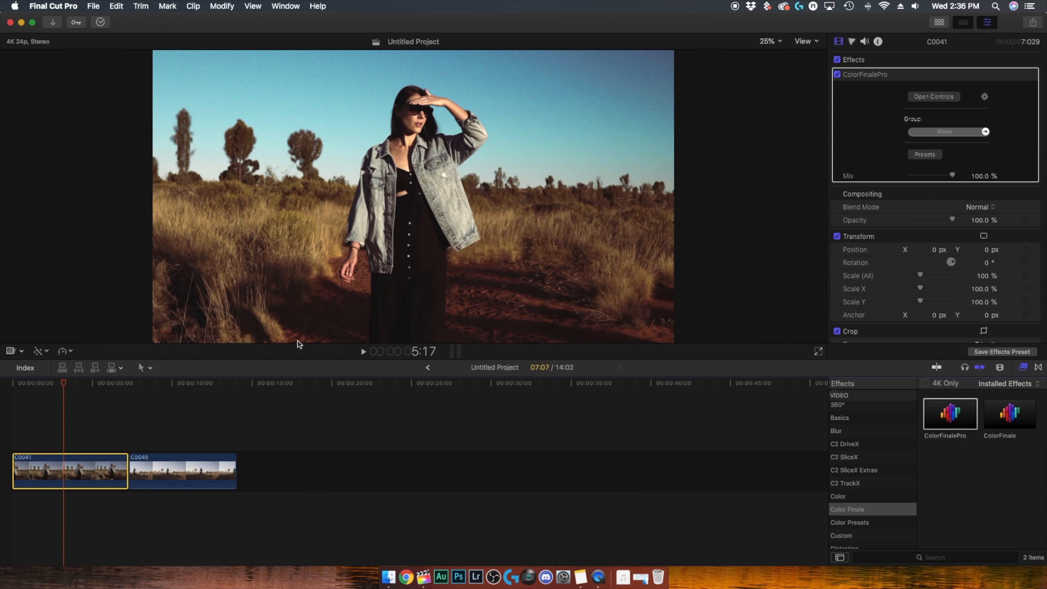
# Step: Find the Reduce Noise v4 effect in the Neat Video category and apply it to clip C0041
pyautogui.scroll(-5, 864, 514)
pyautogui.scroll(-4, 863, 511)
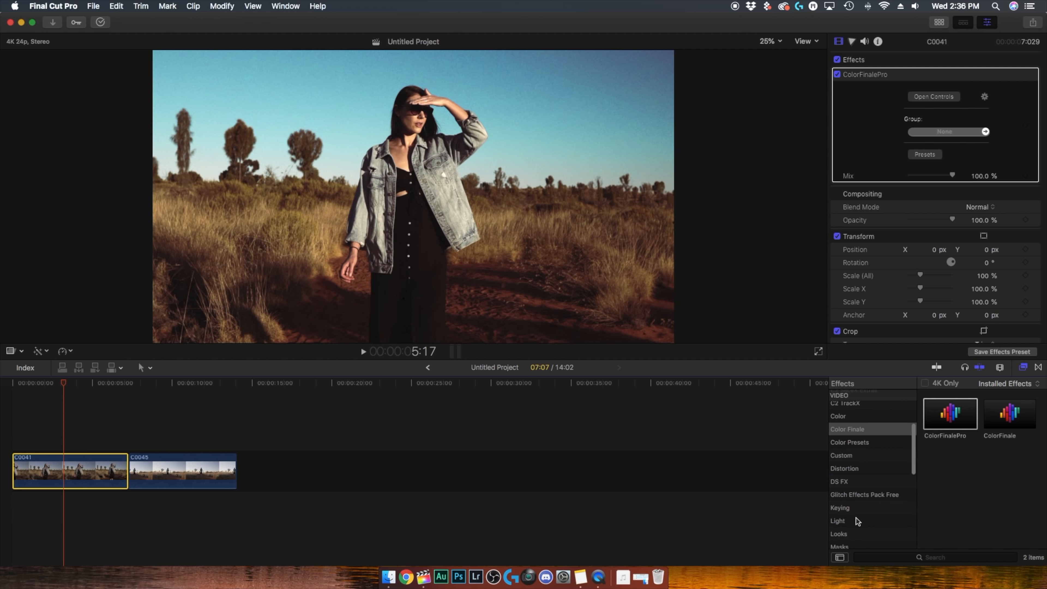
pyautogui.scroll(-2, 860, 531)
pyautogui.click(858, 520)
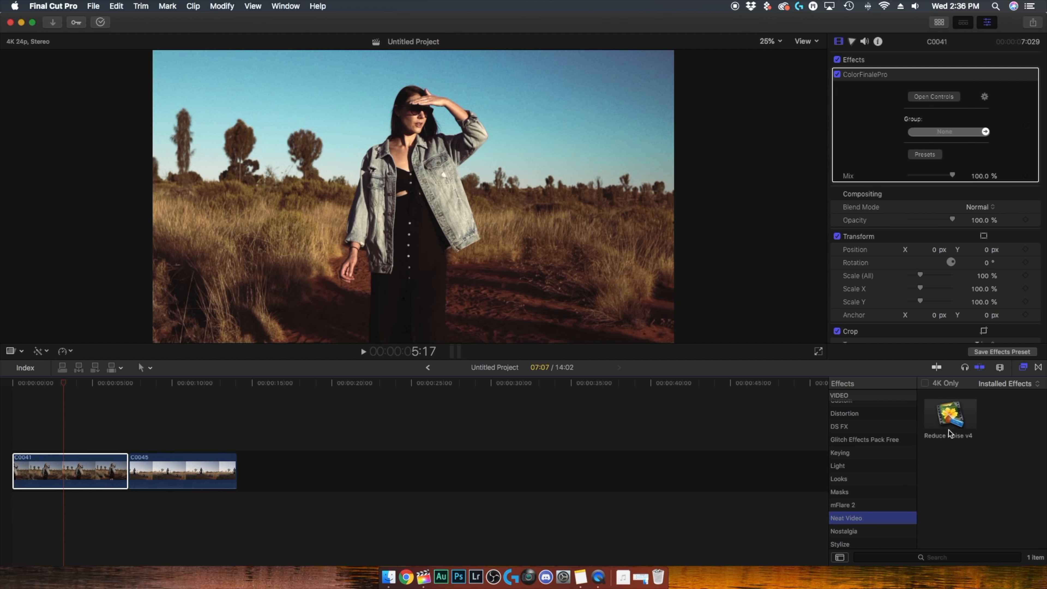
pyautogui.moveTo(955, 421); pyautogui.dragTo(86, 495)
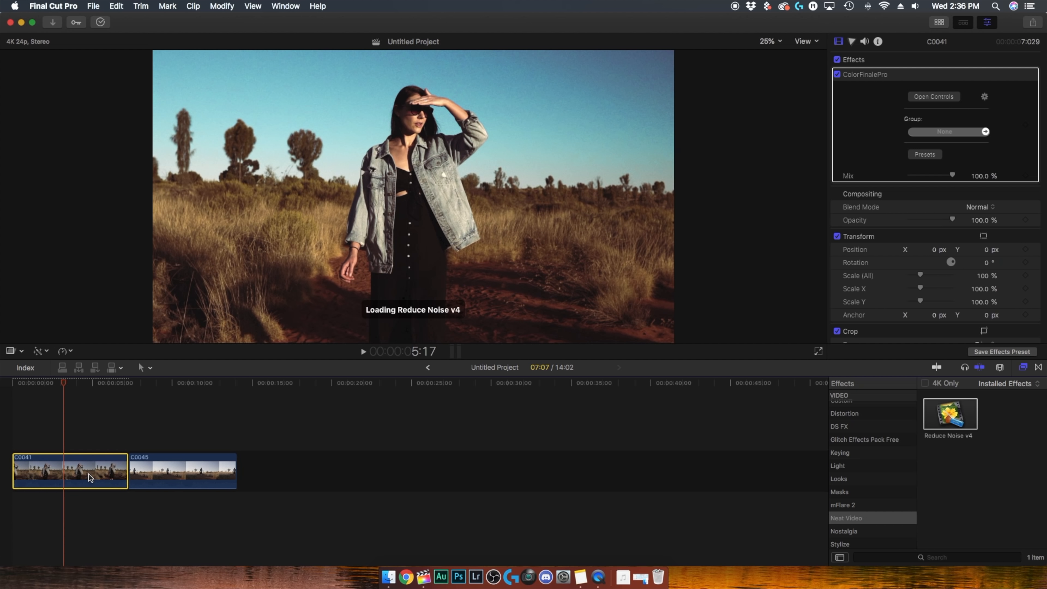
# Step: Build an automatic noise profile for the clip, set spatial luminance reduction to 75% and noise level to +70%, and apply the filter
pyautogui.click(955, 202)
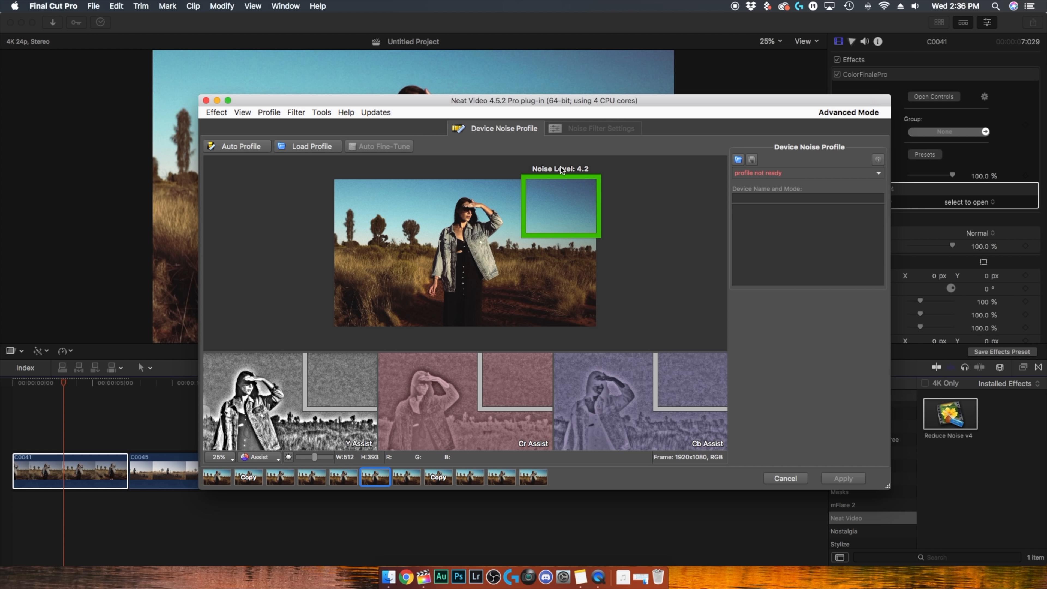
pyautogui.click(244, 147)
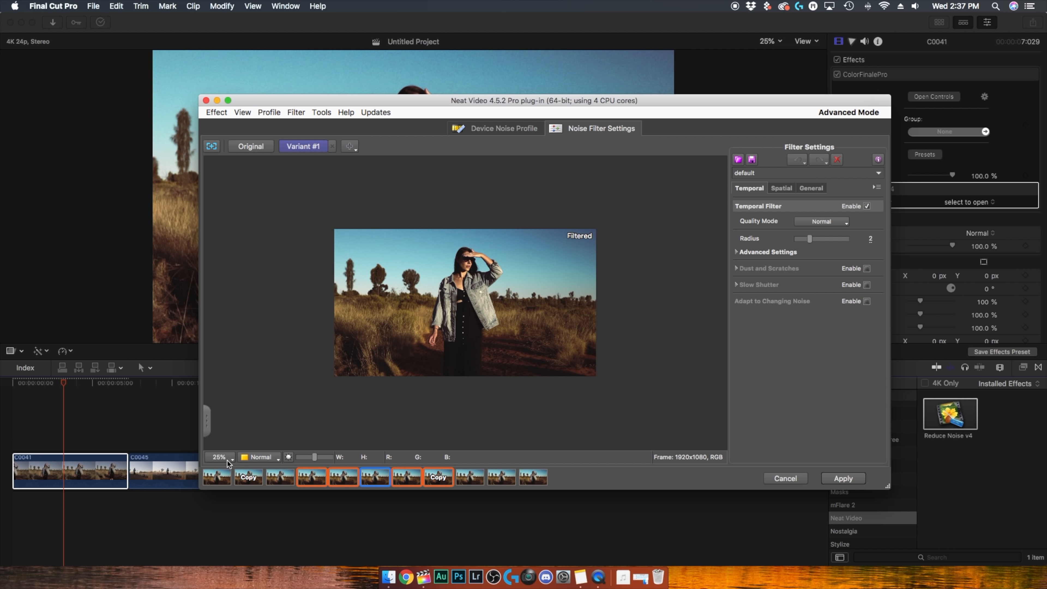
pyautogui.click(233, 379)
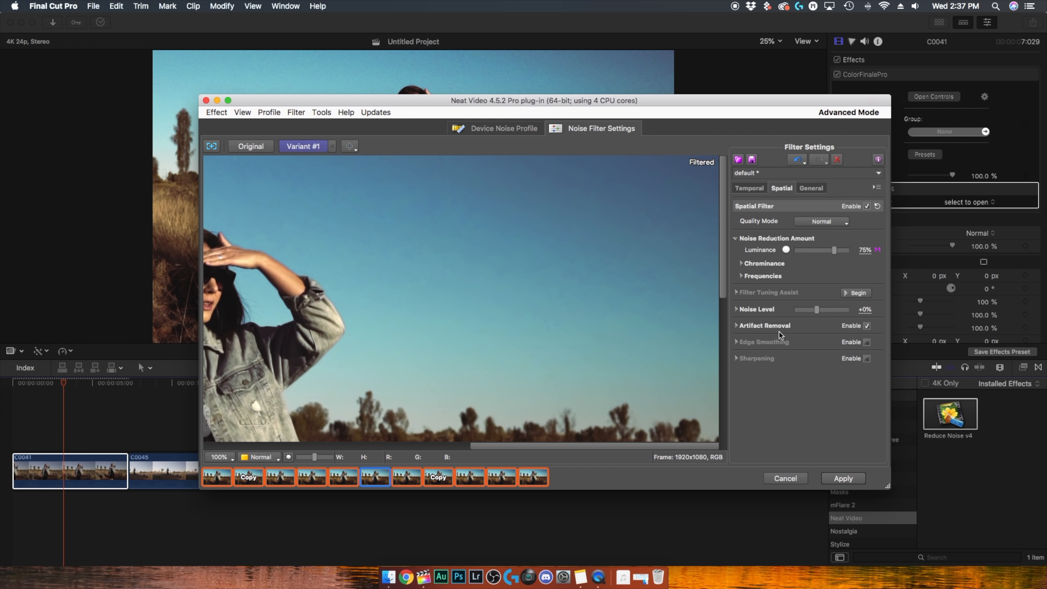
pyautogui.click(223, 362)
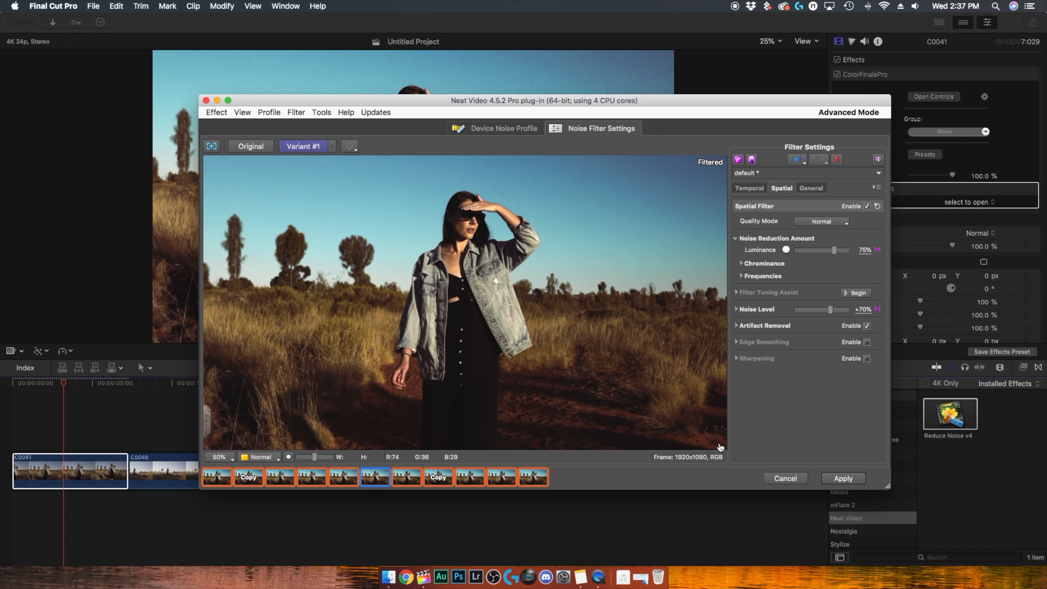
pyautogui.click(843, 479)
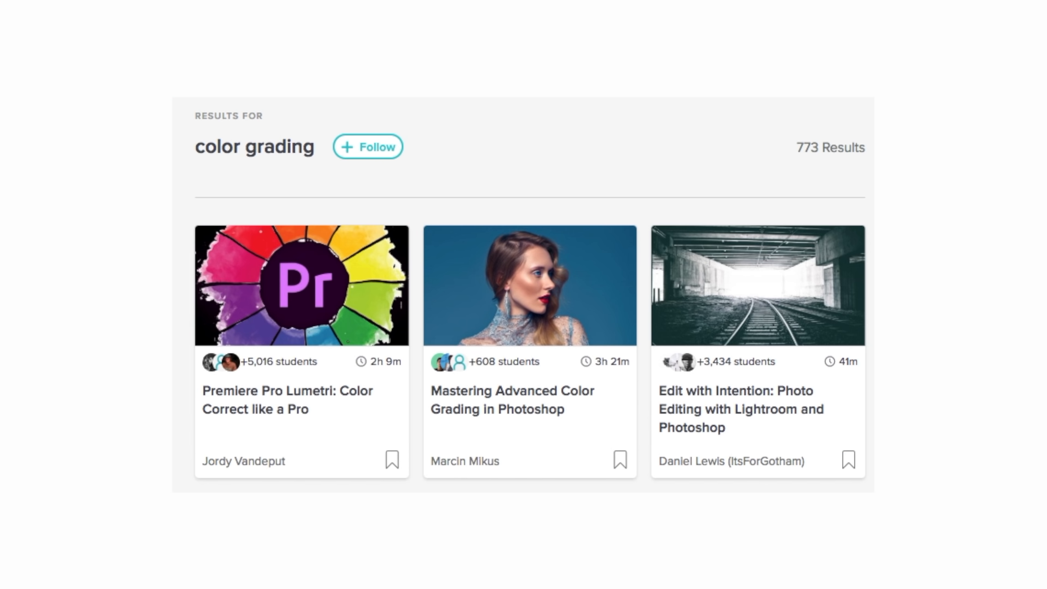
pyautogui.scroll(-10, 529, 297)
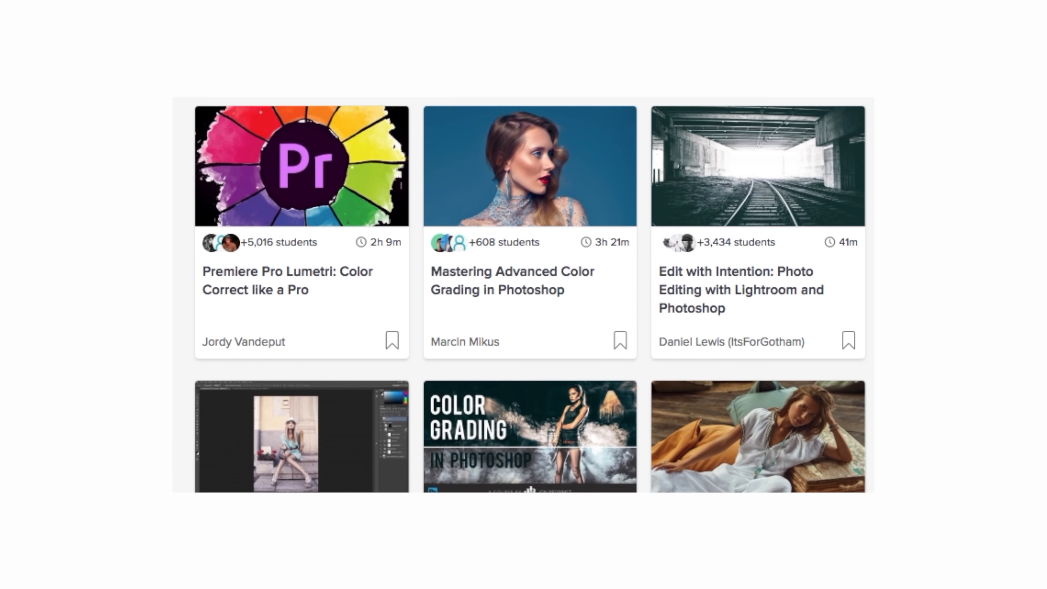
pyautogui.scroll(-10, 530, 295)
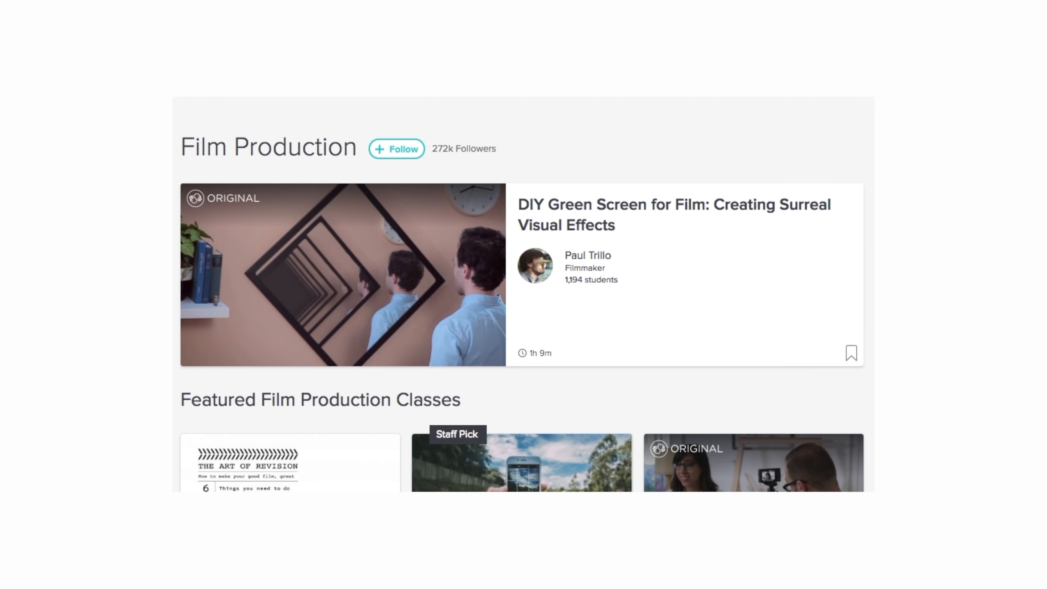
pyautogui.scroll(-5, 522, 304)
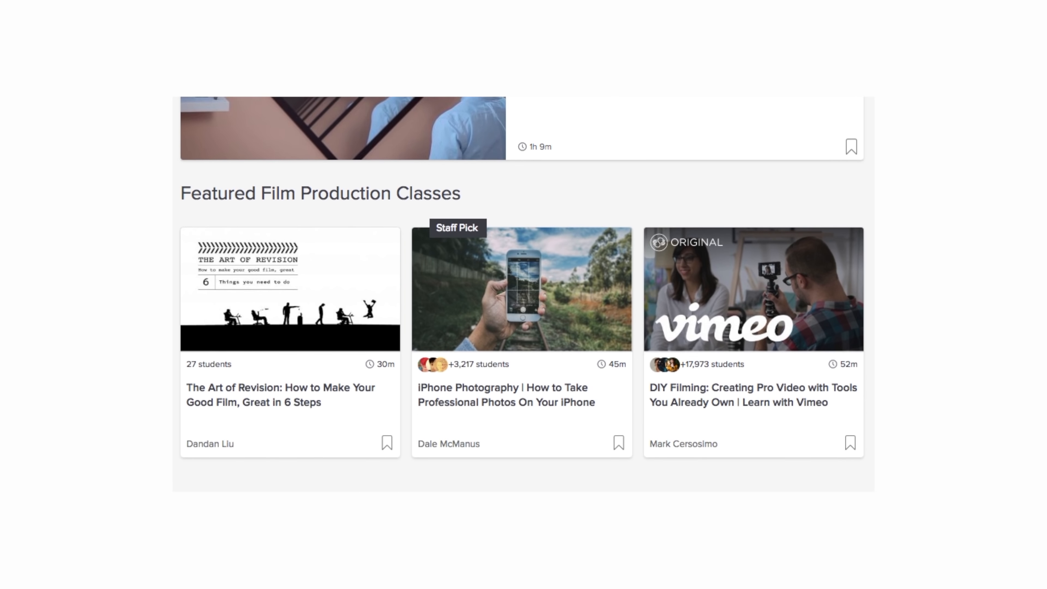
pyautogui.scroll(-7, 523, 304)
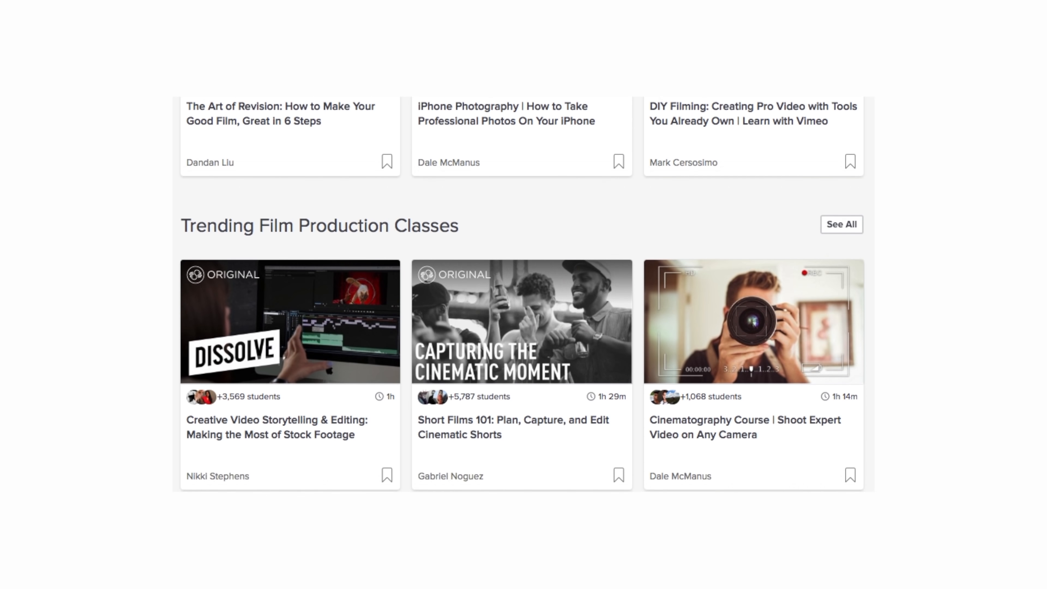
pyautogui.scroll(-9, 523, 304)
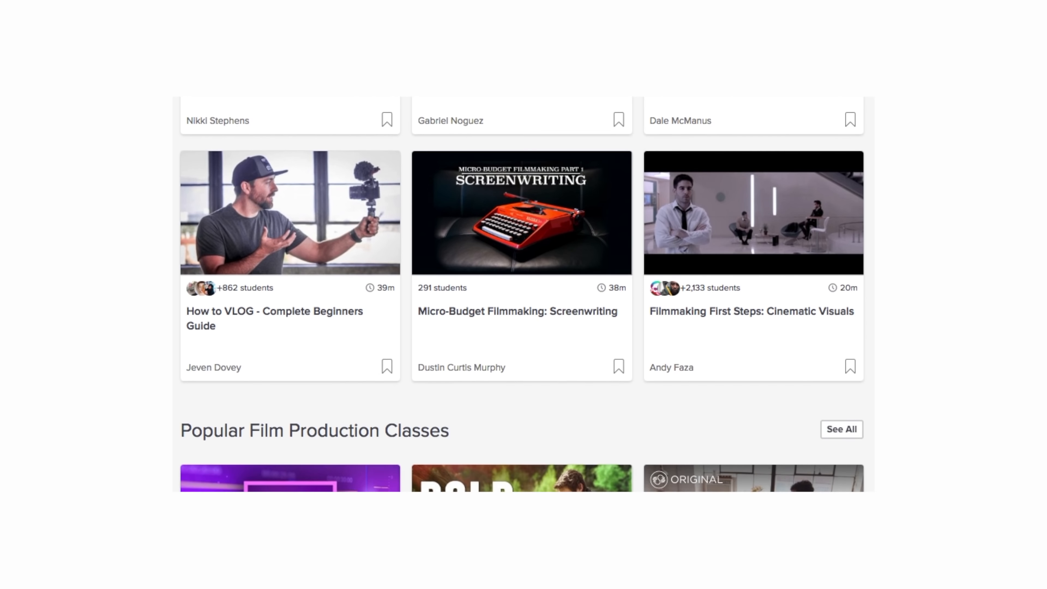
pyautogui.scroll(-11, 523, 305)
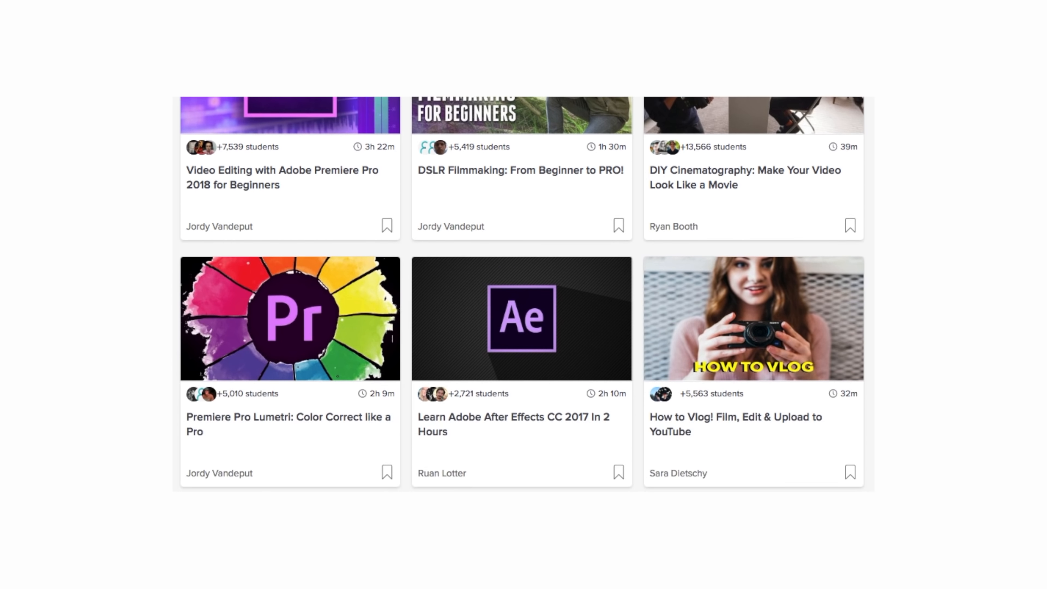